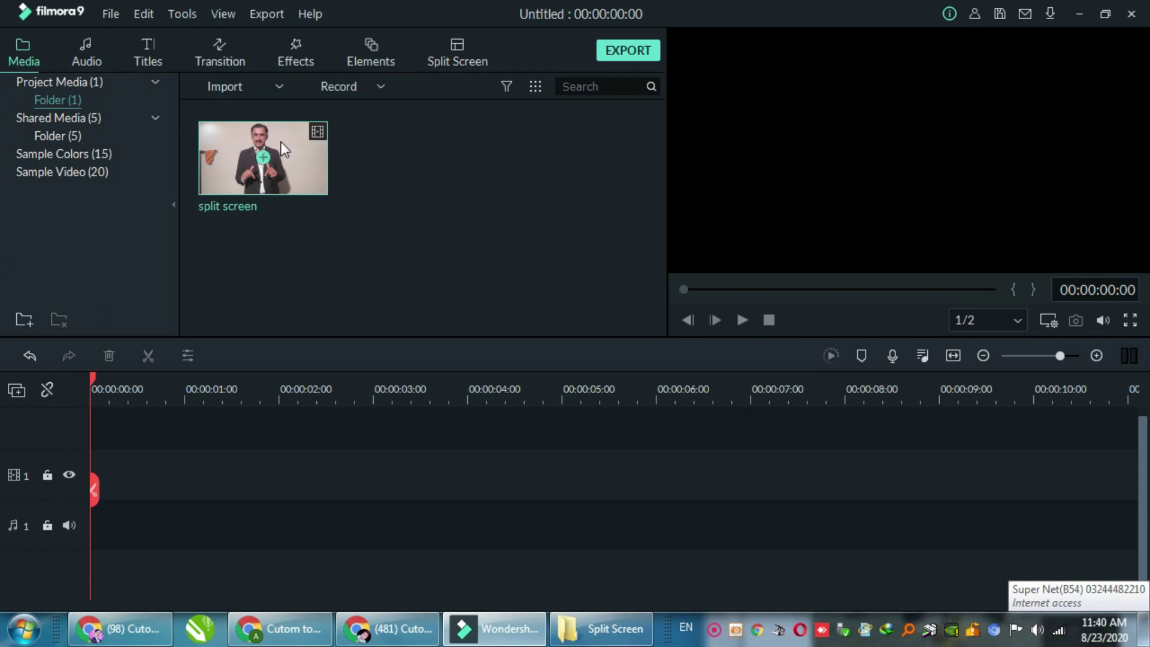
{"action": "left_click_drag", "start_coordinate": [285, 144], "coordinate": [89, 480]}
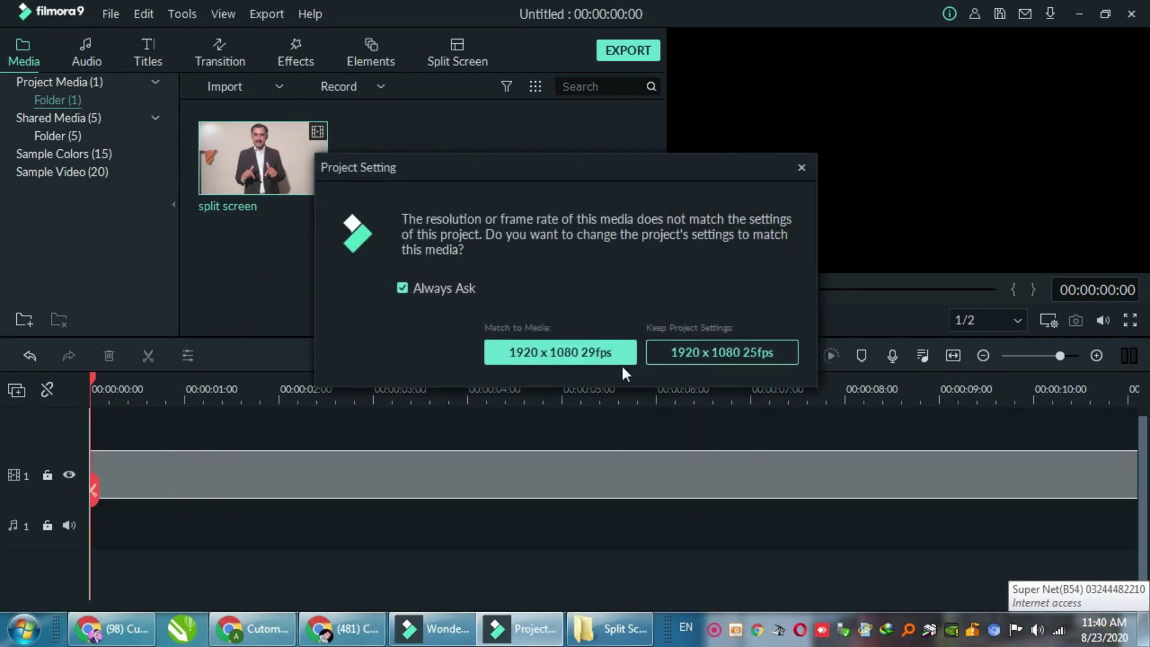
{"action": "left_click", "coordinate": [678, 352]}
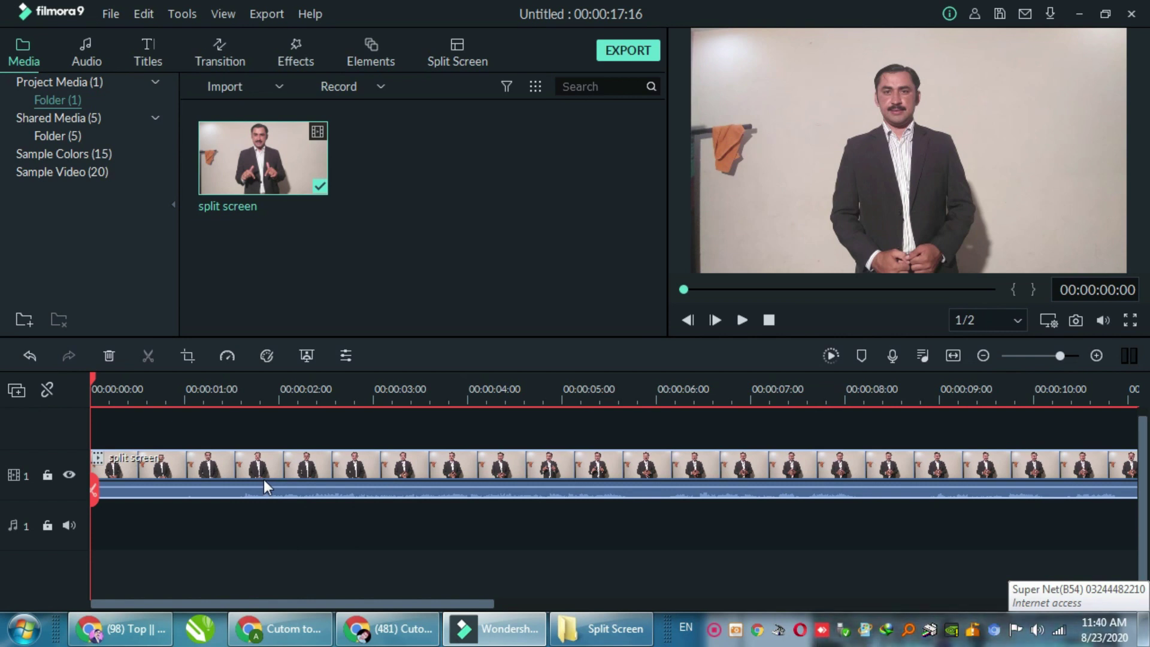
{"action": "key", "text": "Delete"}
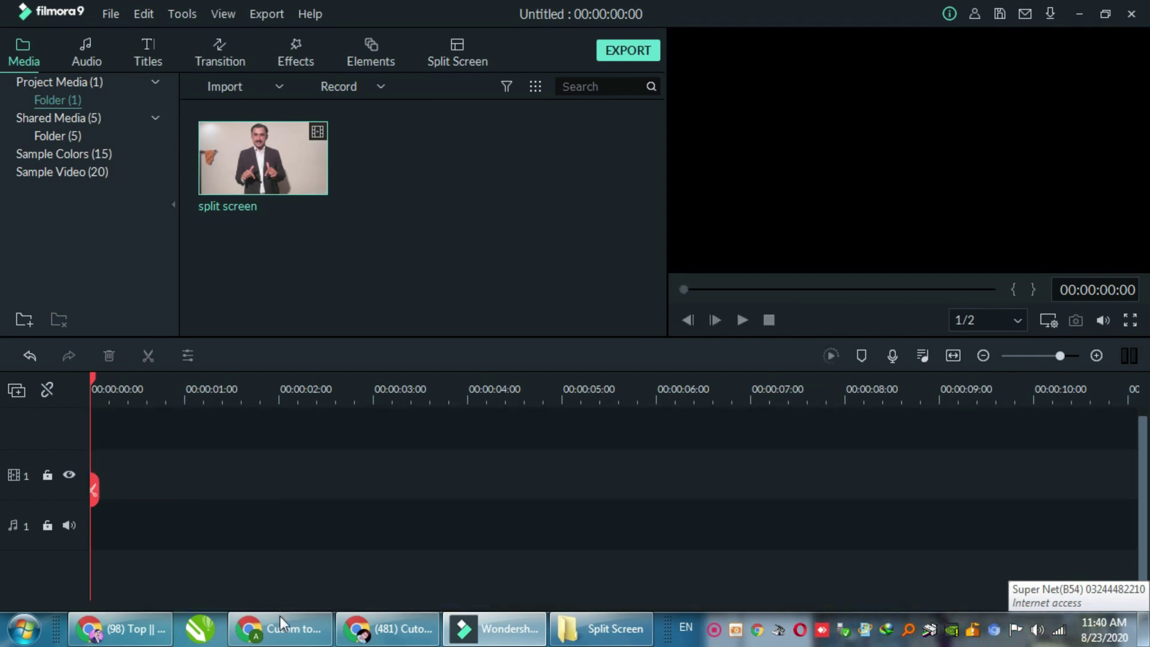
- Switch to Windows Explorer and try to add "complete overview (2)" and the "complete overview" audio from the complete overview folder to the project
{"action": "mouse_move", "coordinate": [423, 634]}
{"action": "mouse_move", "coordinate": [497, 626]}
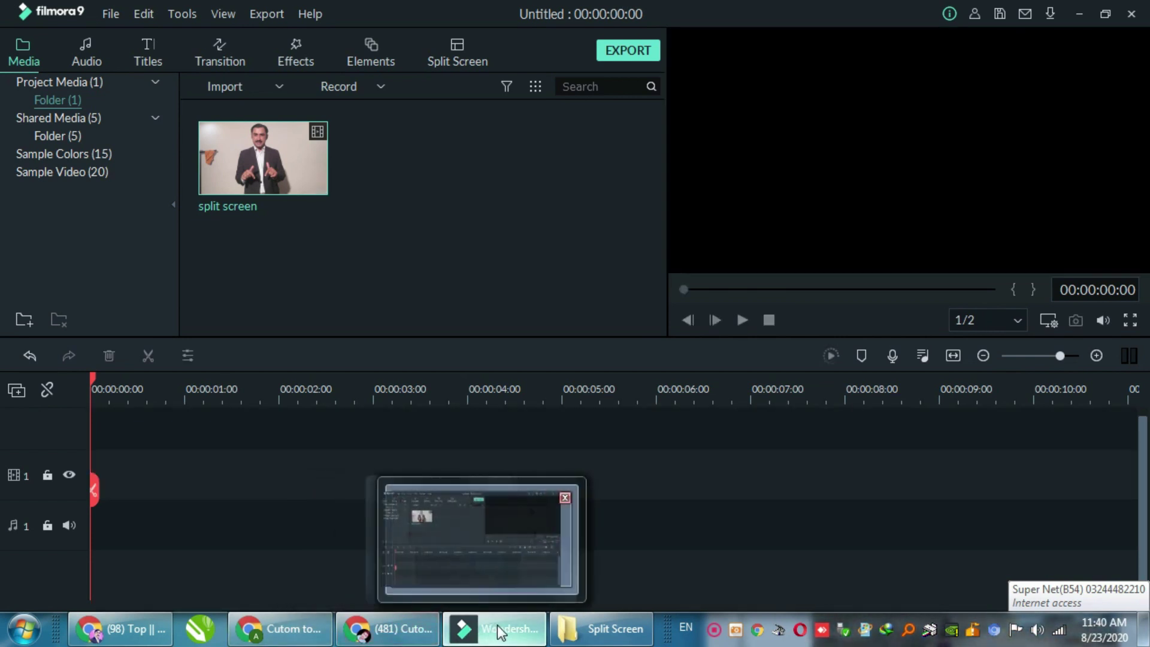
{"action": "left_click", "coordinate": [613, 629]}
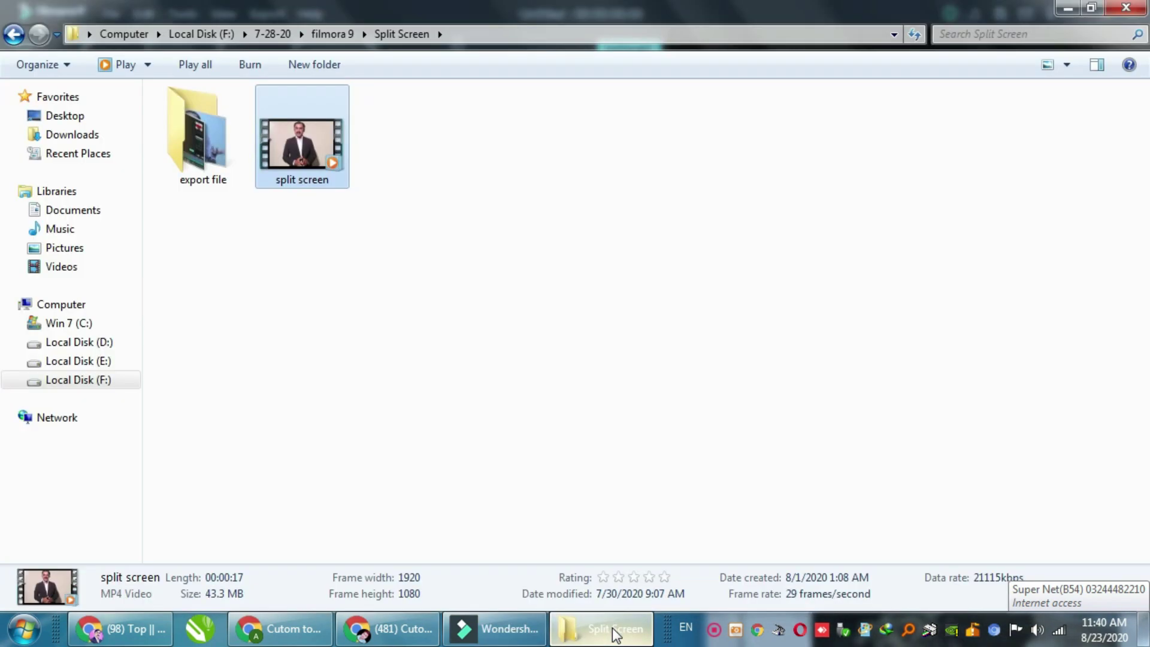
{"action": "left_click", "coordinate": [14, 34]}
{"action": "left_click", "coordinate": [287, 157]}
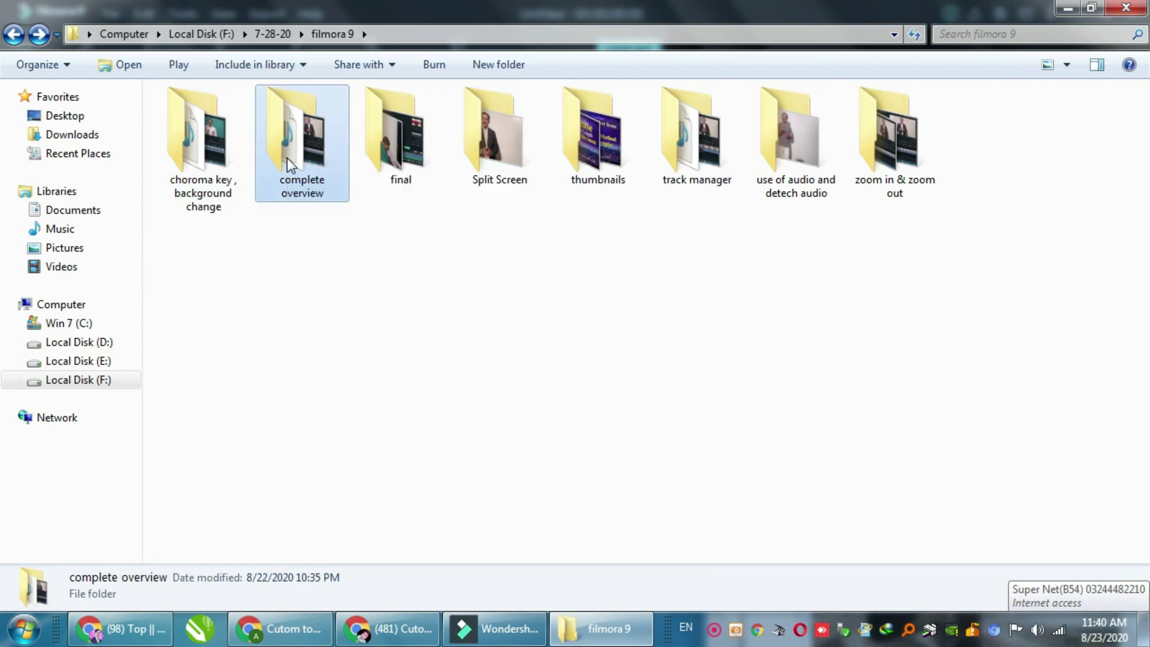
{"action": "double_click", "coordinate": [286, 157]}
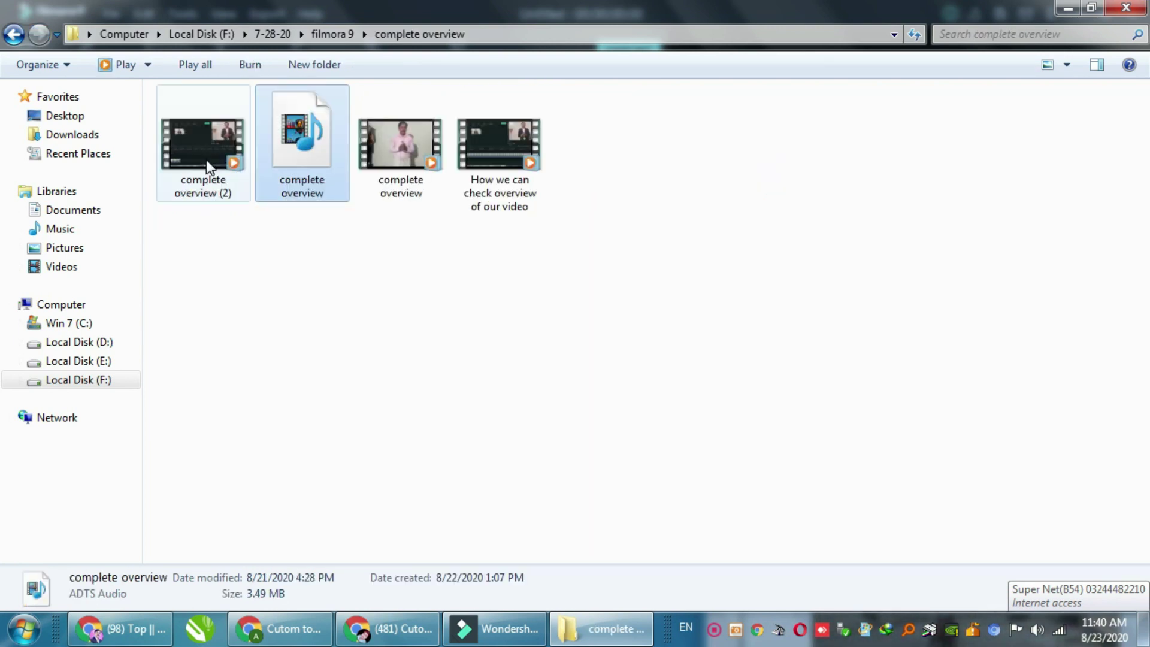
{"action": "left_click", "coordinate": [206, 159]}
{"action": "left_click", "coordinate": [306, 155], "text": "ctrl"}
{"action": "left_click_drag", "start_coordinate": [304, 153], "coordinate": [465, 426]}
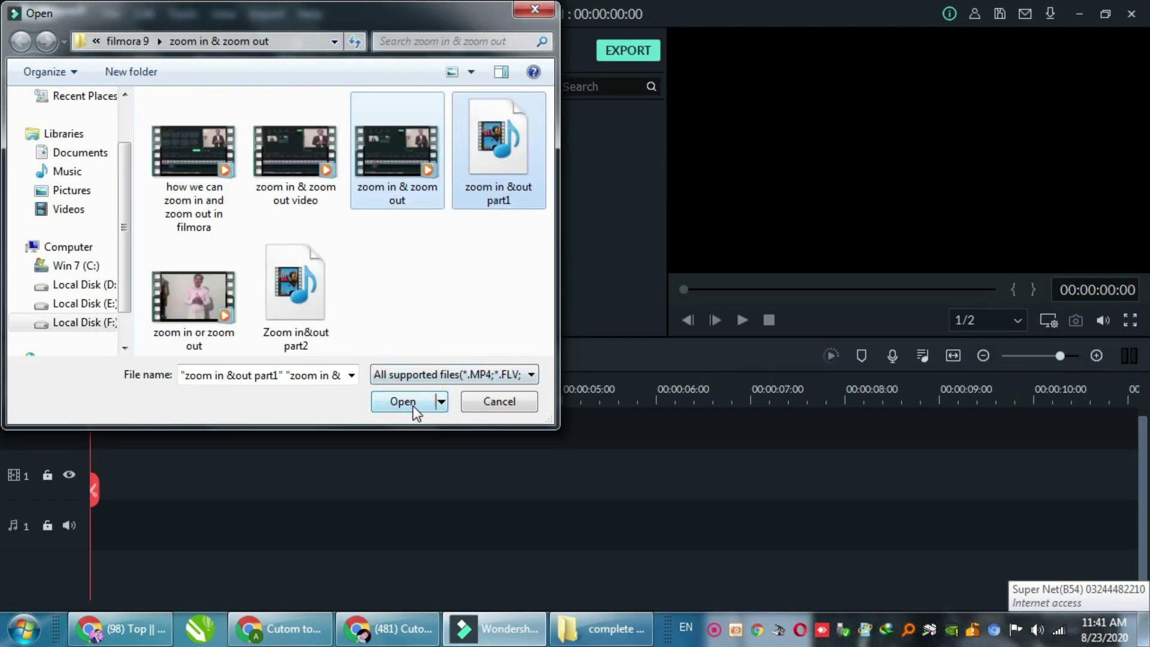
- Import the "zoom in & zoom out" video and the "zoom in &out part1" audio, and add the video to the timeline
{"action": "left_click", "coordinate": [412, 401]}
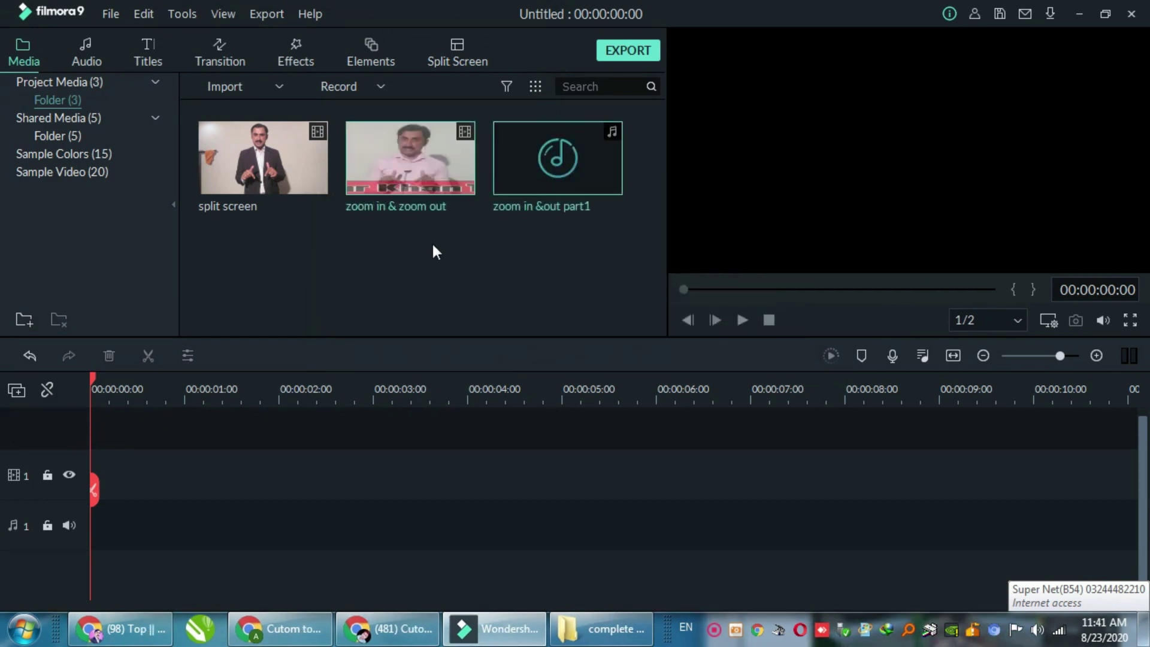
{"action": "left_click", "coordinate": [458, 251]}
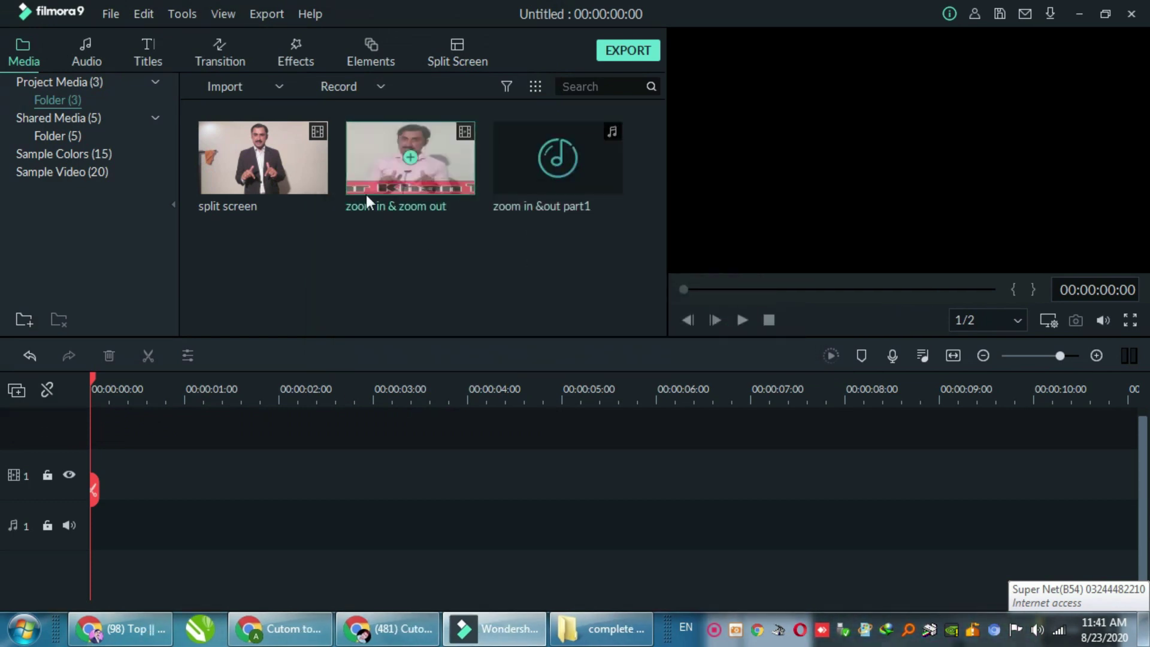
{"action": "left_click_drag", "start_coordinate": [445, 163], "coordinate": [81, 472]}
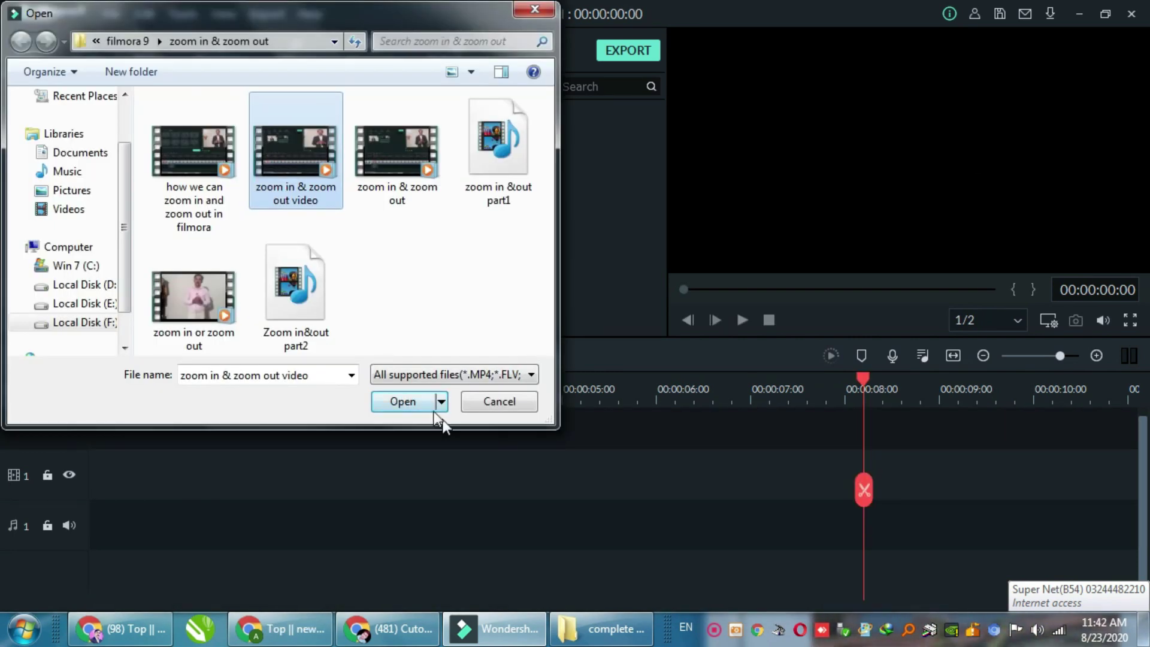
- Import "zoom in & zoom out video" and place it at the start of video track 1, keeping the 1920 x 1080 25fps project settings
{"action": "left_click", "coordinate": [429, 408]}
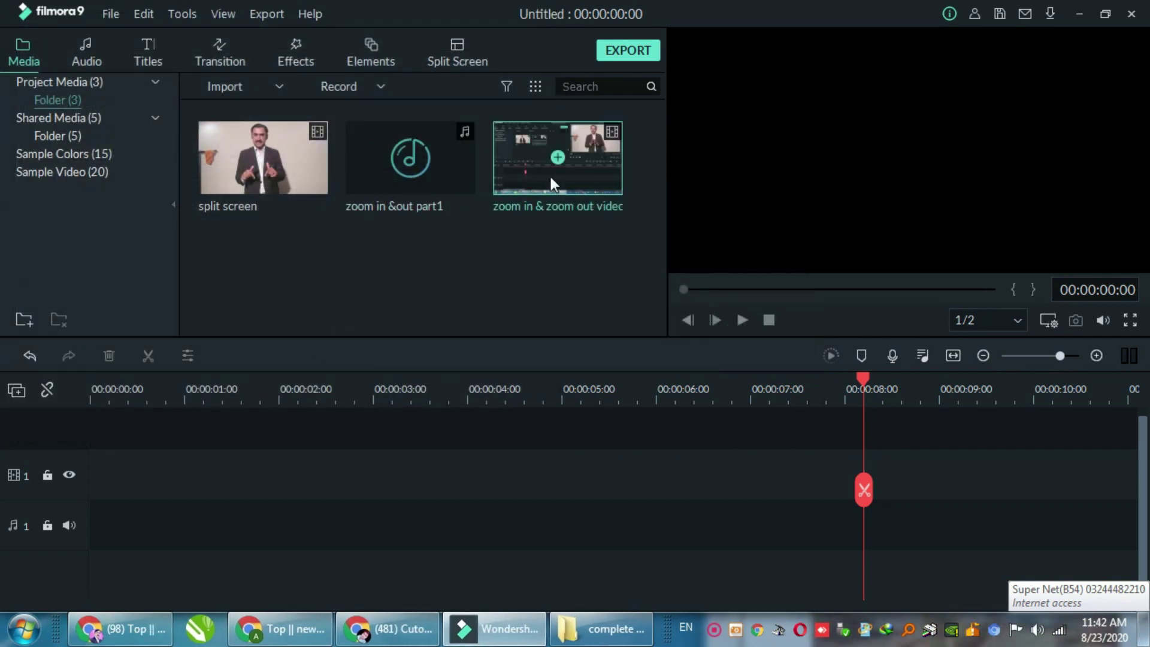
{"action": "left_click_drag", "start_coordinate": [580, 153], "coordinate": [81, 471]}
{"action": "left_click", "coordinate": [735, 347]}
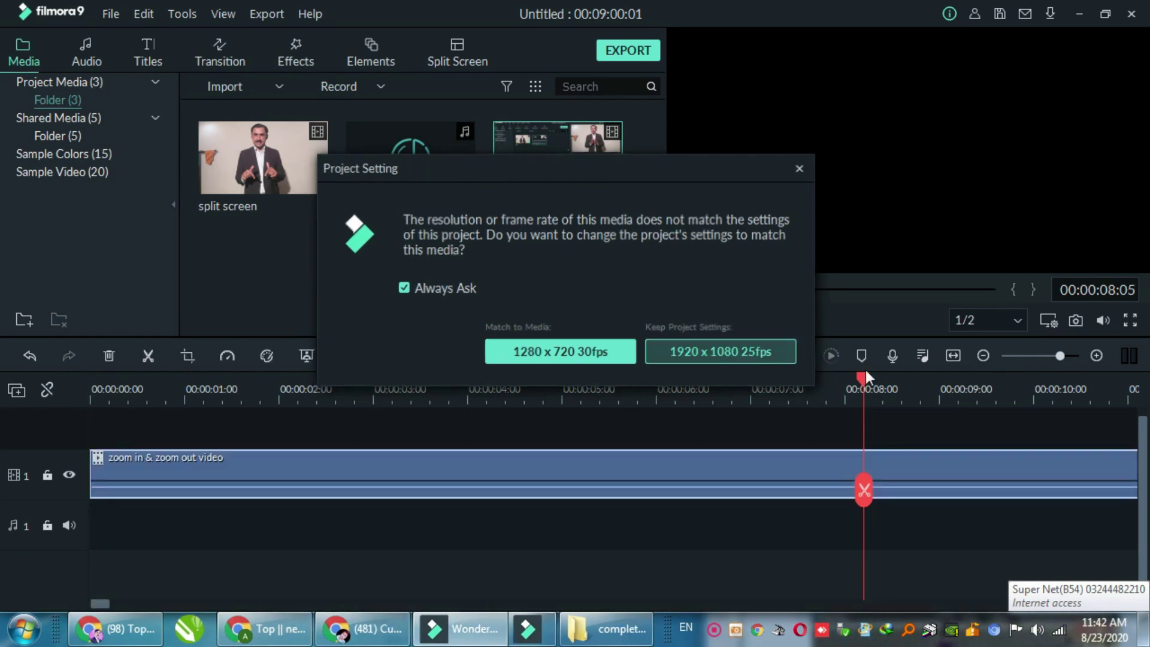
- Play the first seconds of the video clip from the start of the timeline
{"action": "left_click_drag", "start_coordinate": [861, 375], "coordinate": [91, 384]}
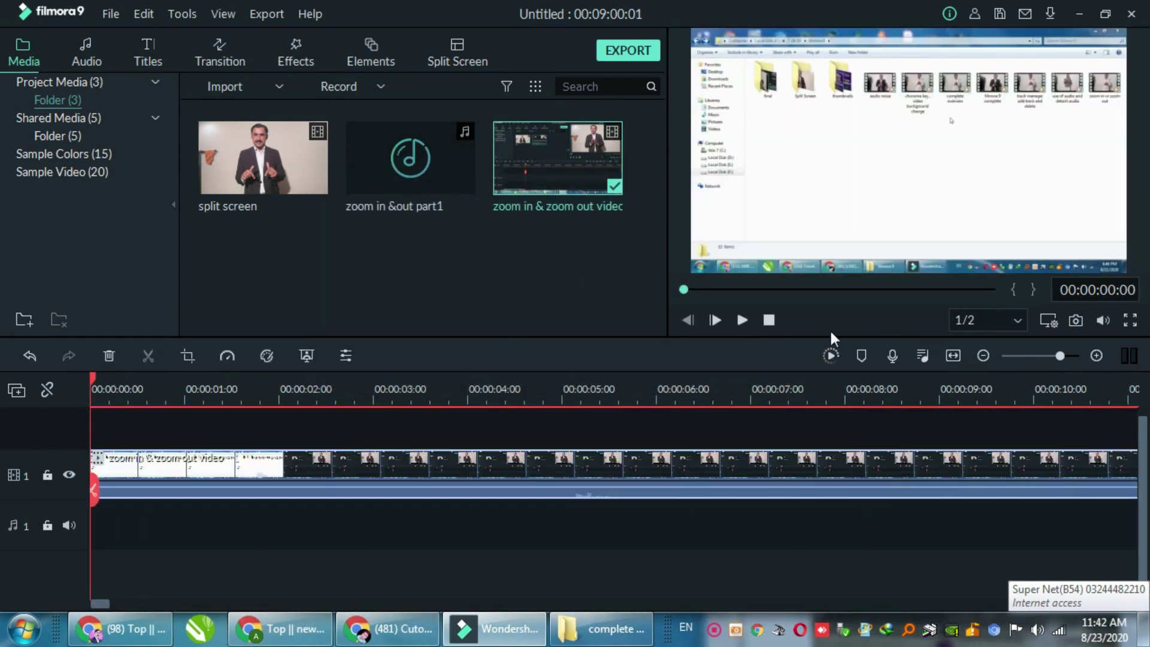
{"action": "left_click", "coordinate": [741, 320]}
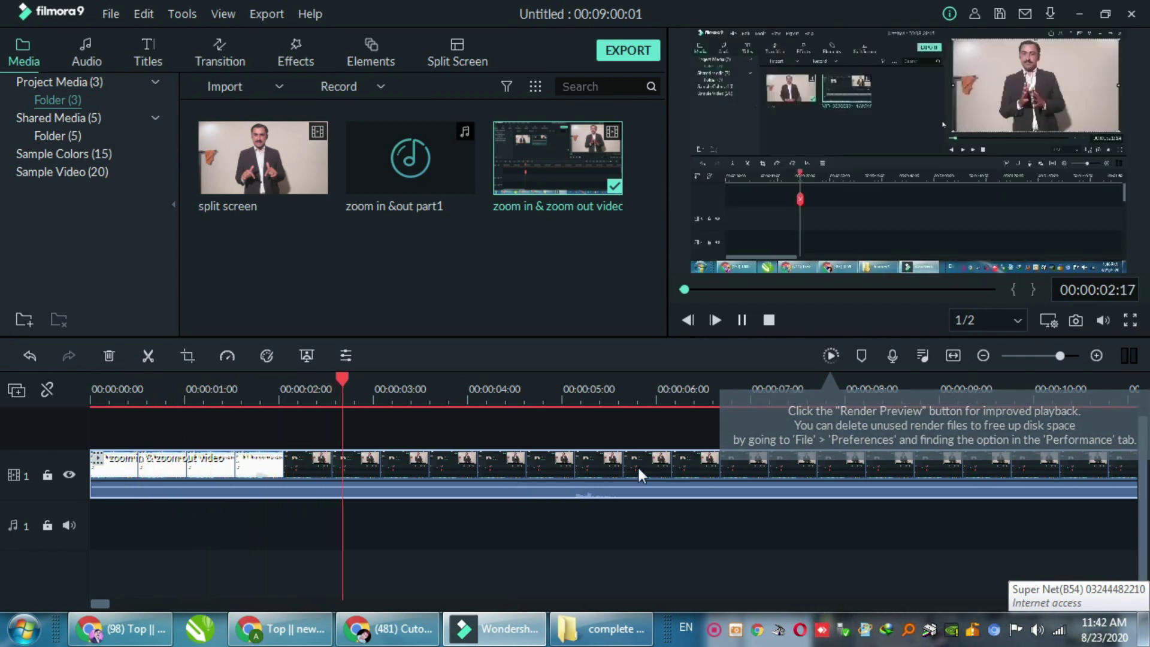
{"action": "left_click", "coordinate": [743, 320]}
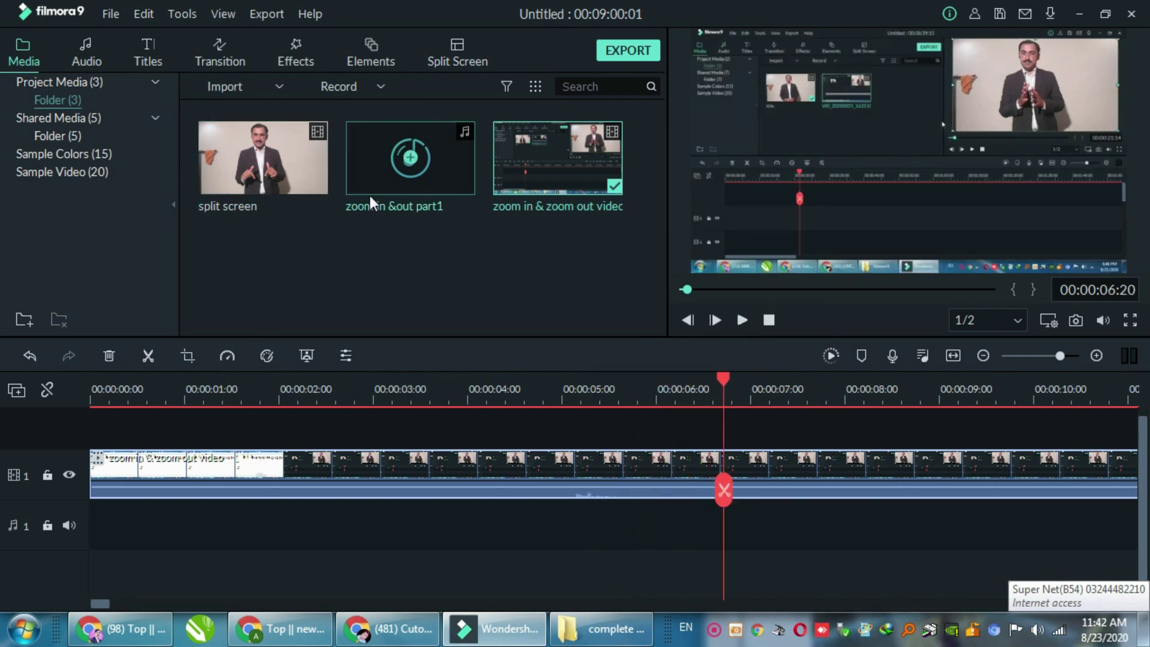
- Place the "zoom in &out part1" audio at the start of audio track 1 and briefly play it with the video
{"action": "left_click_drag", "start_coordinate": [365, 179], "coordinate": [89, 513]}
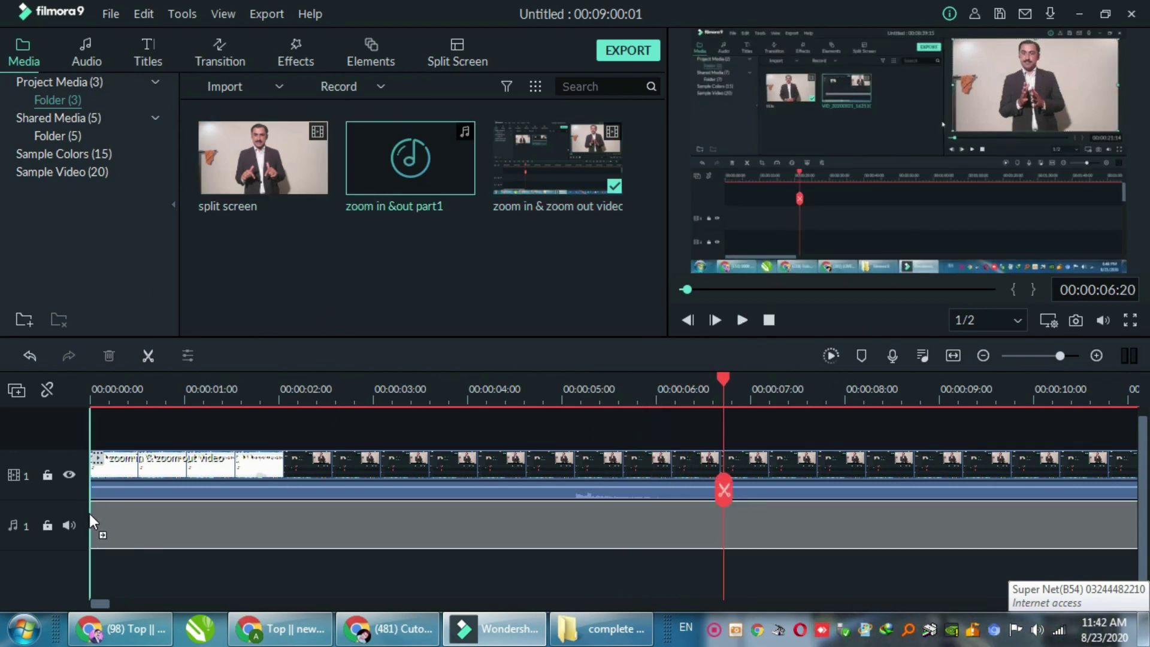
{"action": "left_click", "coordinate": [743, 319]}
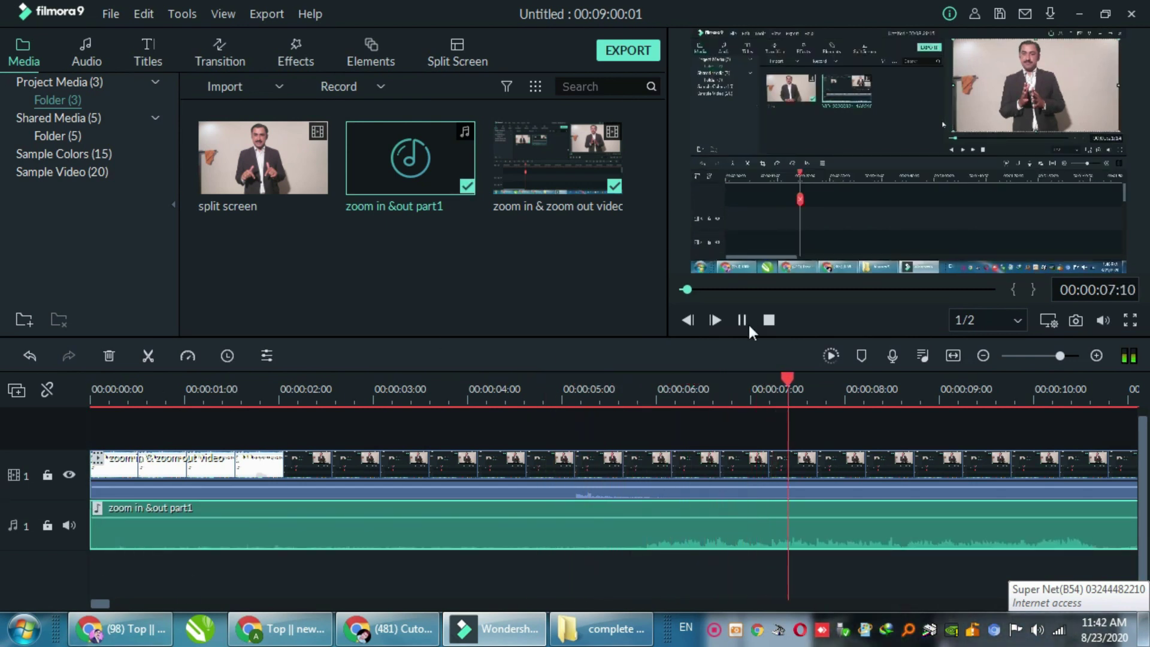
{"action": "left_click", "coordinate": [743, 321]}
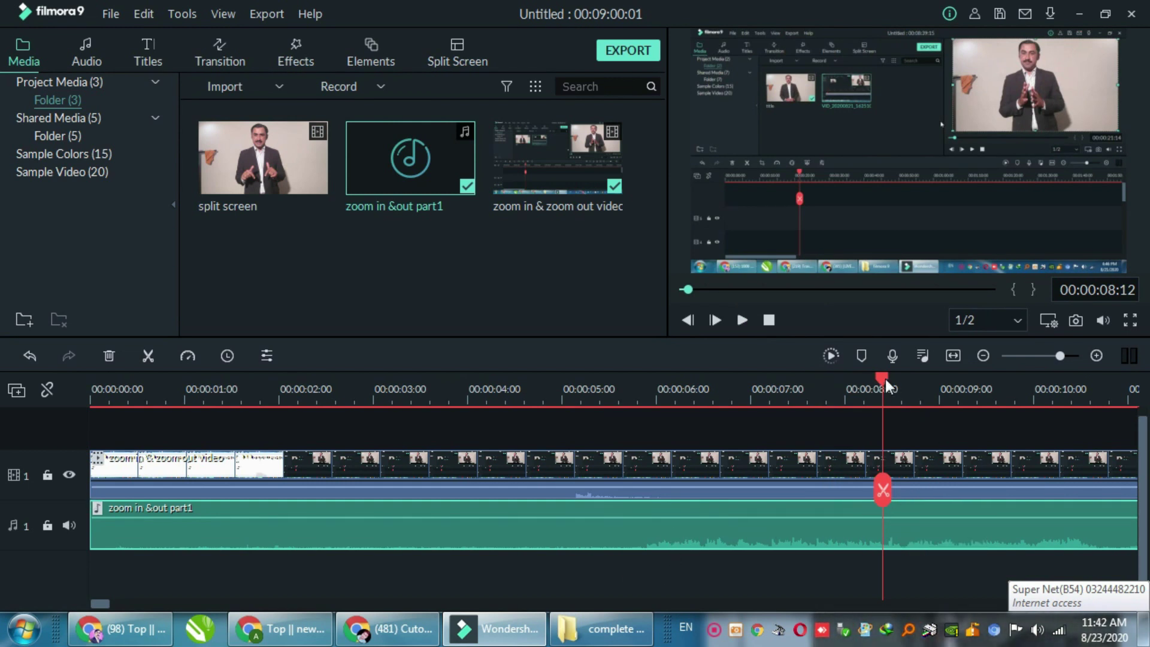
- Split the "zoom in &out part1" audio clip at 00:00:06:00, where the speech begins
{"action": "left_click_drag", "start_coordinate": [885, 379], "coordinate": [697, 384]}
{"action": "key", "text": "Left"}
{"action": "key", "text": "Left"}
{"action": "key", "text": "Left"}
{"action": "key", "text": "Left"}
{"action": "key", "text": "Left"}
{"action": "key", "text": "Left"}
{"action": "left_click_drag", "start_coordinate": [676, 489], "coordinate": [659, 491]}
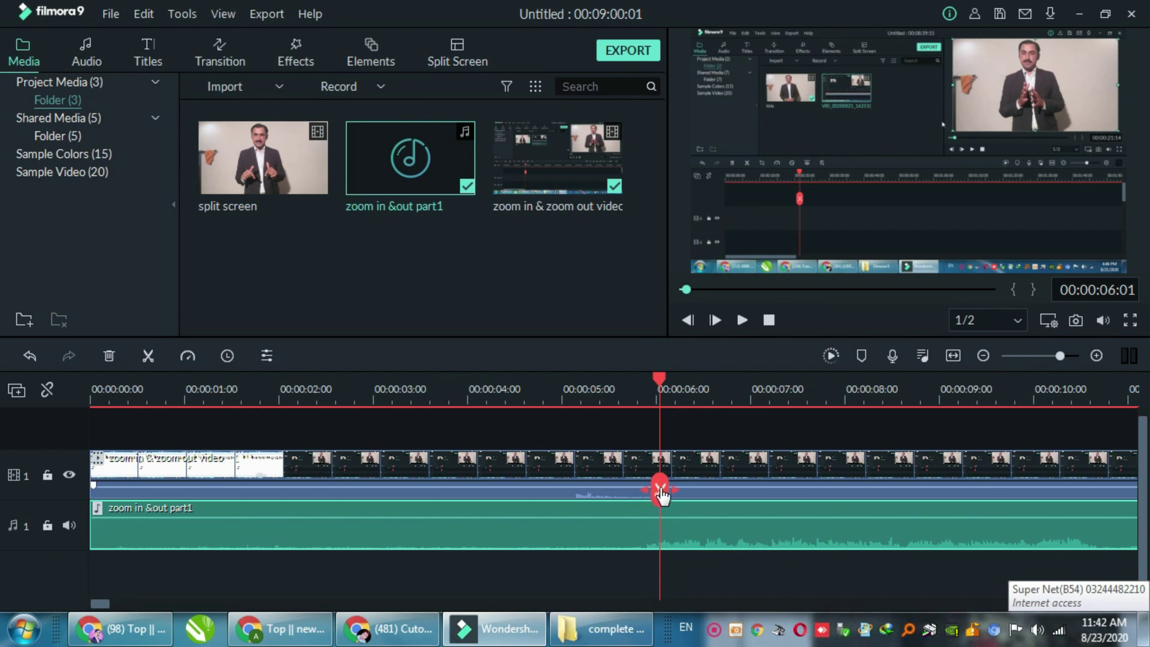
{"action": "key", "text": "Left"}
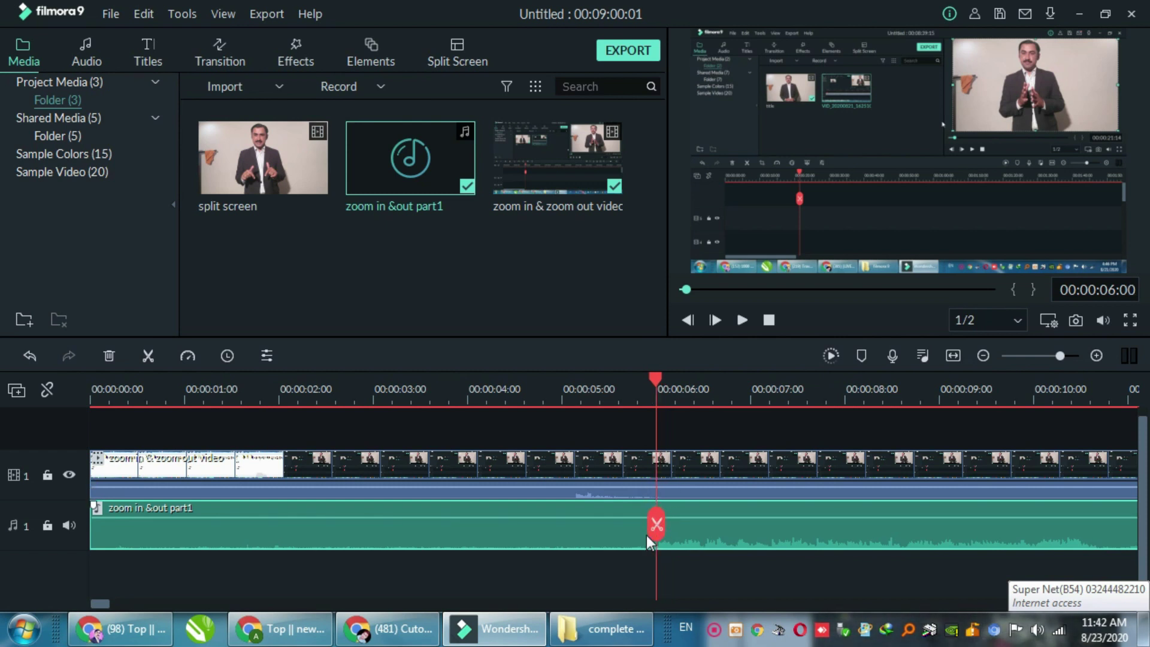
{"action": "left_click", "coordinate": [657, 525]}
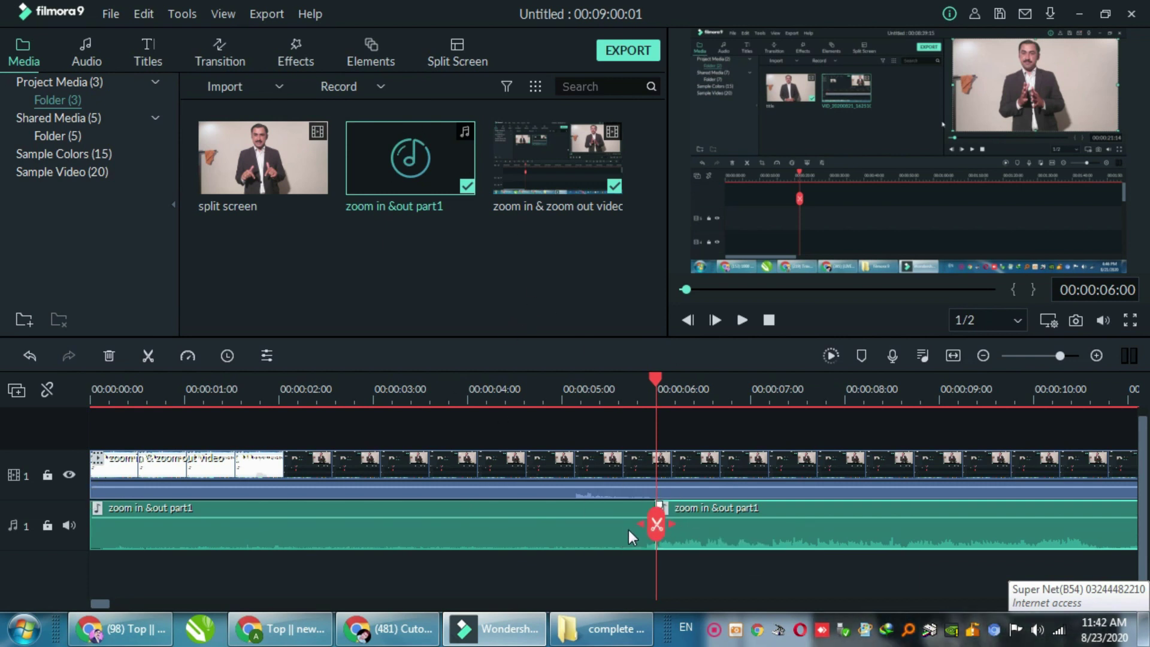
- Delete the audio segment before the split and close the gap so the remaining audio starts at 00:00:00:00
{"action": "left_click", "coordinate": [502, 531]}
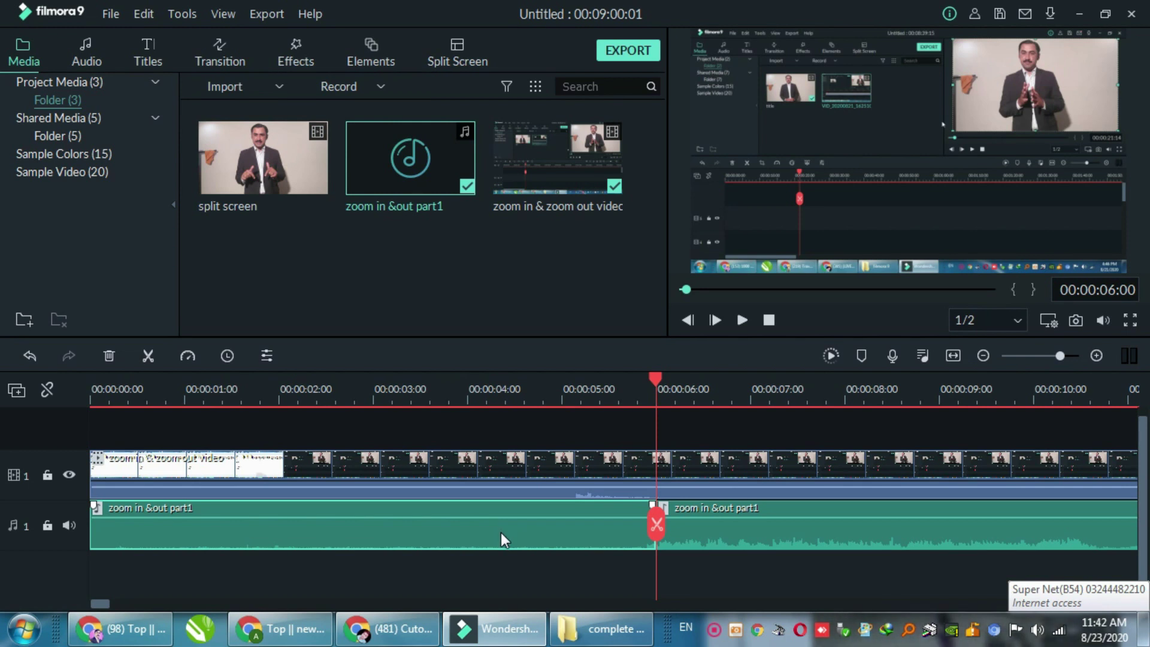
{"action": "key", "text": "Delete"}
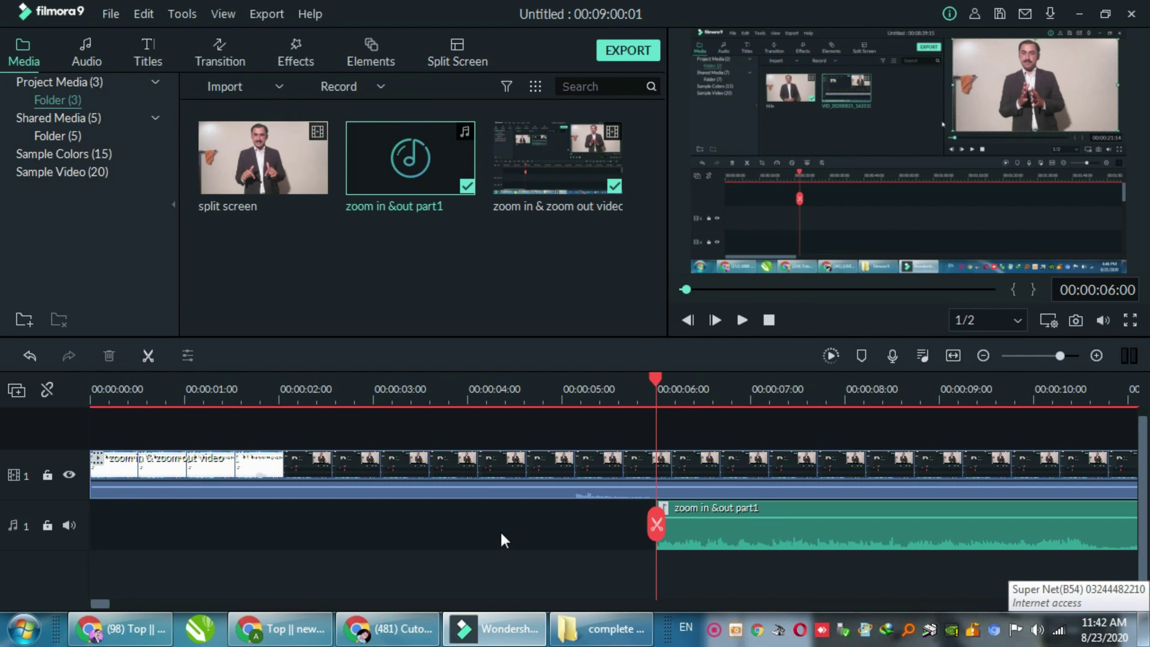
{"action": "left_click", "coordinate": [499, 529]}
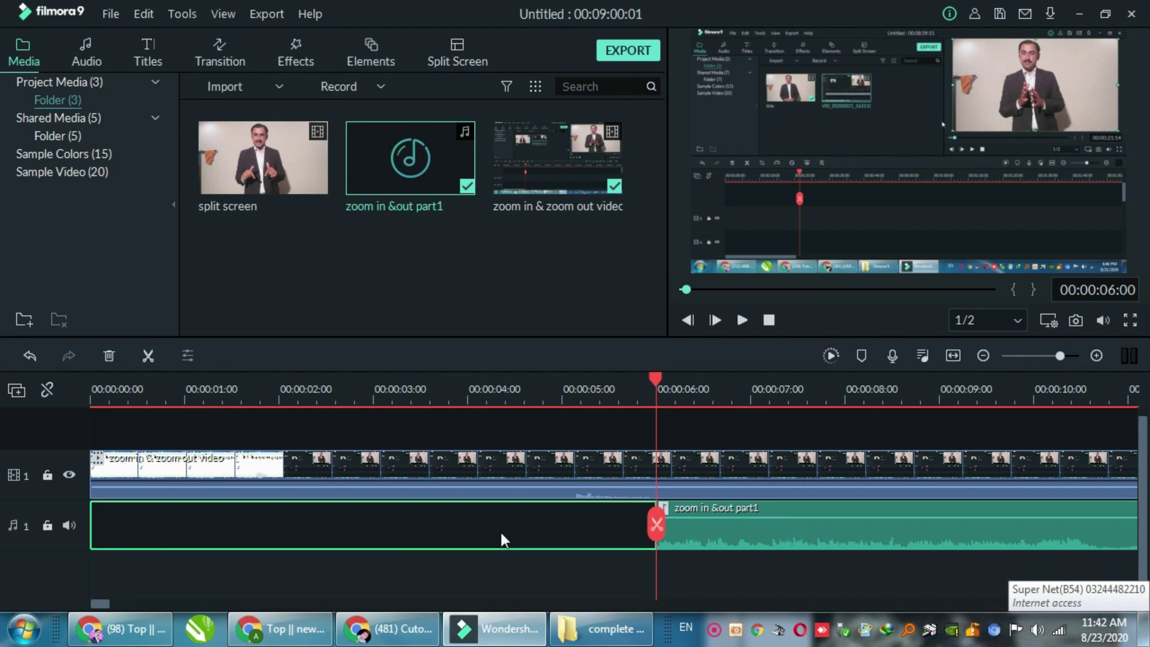
{"action": "key", "text": "Delete"}
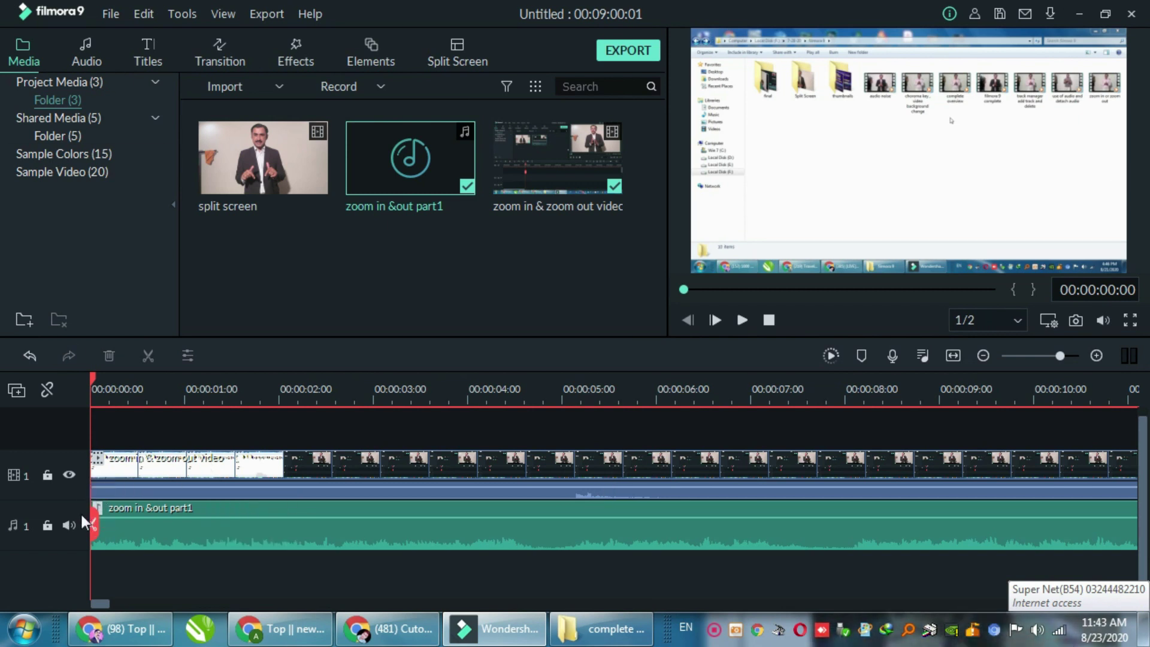
- Play the trimmed audio with the video from the beginning, and return the playhead to 00:00:00:00
{"action": "left_click", "coordinate": [742, 321]}
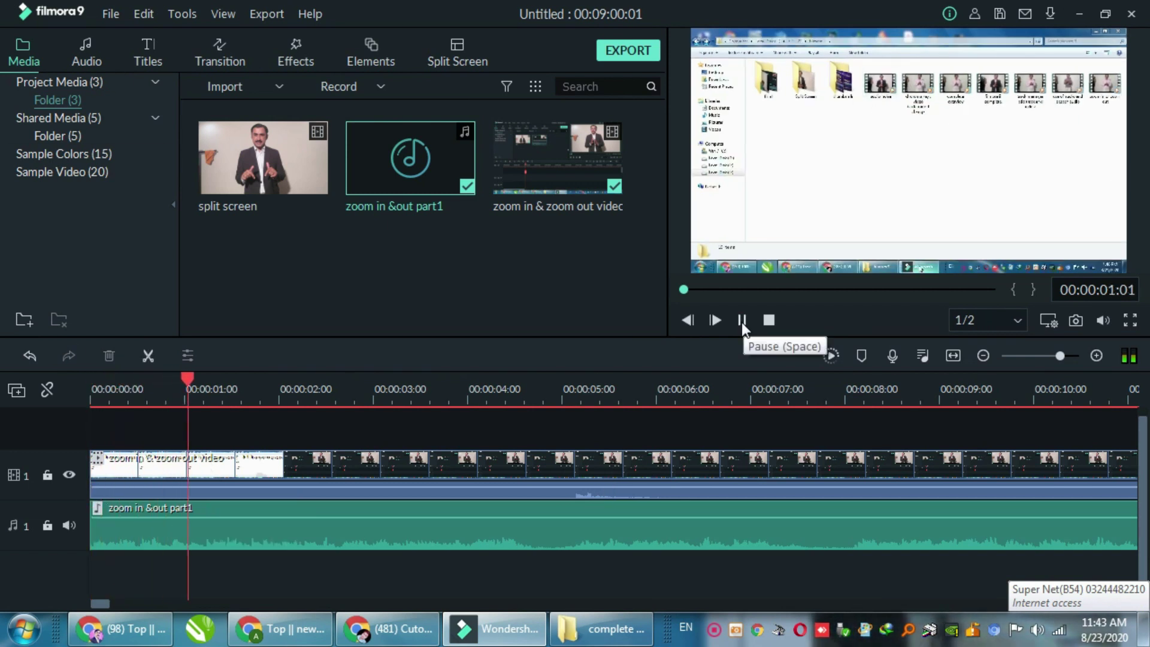
{"action": "left_click", "coordinate": [742, 322]}
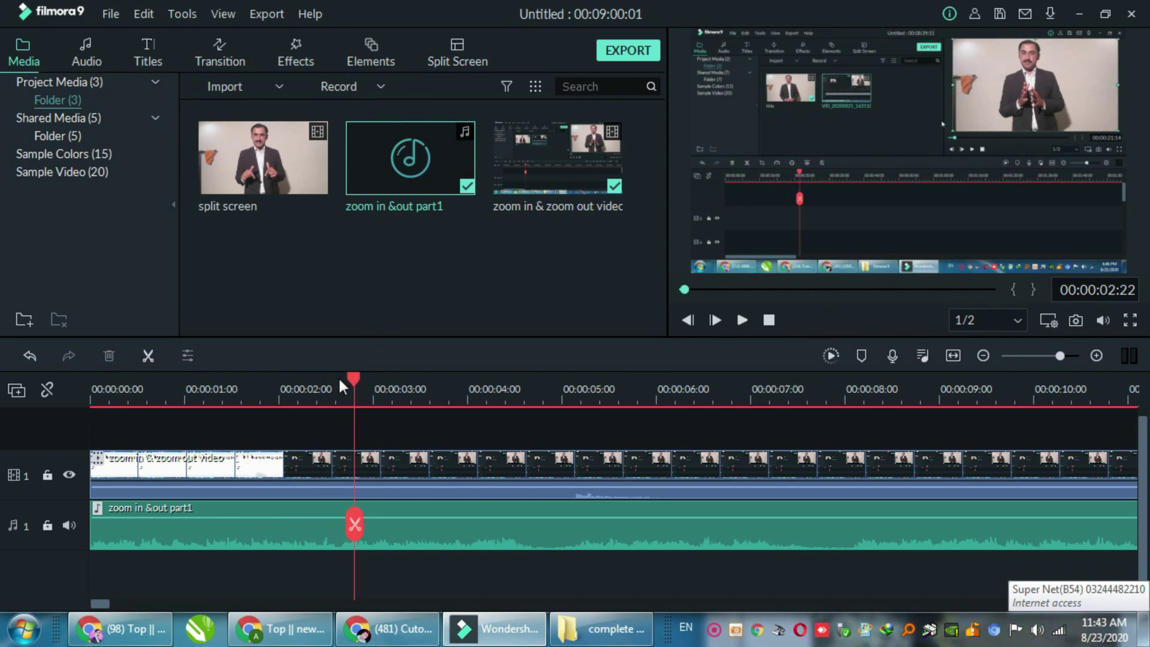
{"action": "left_click_drag", "start_coordinate": [339, 376], "coordinate": [58, 402]}
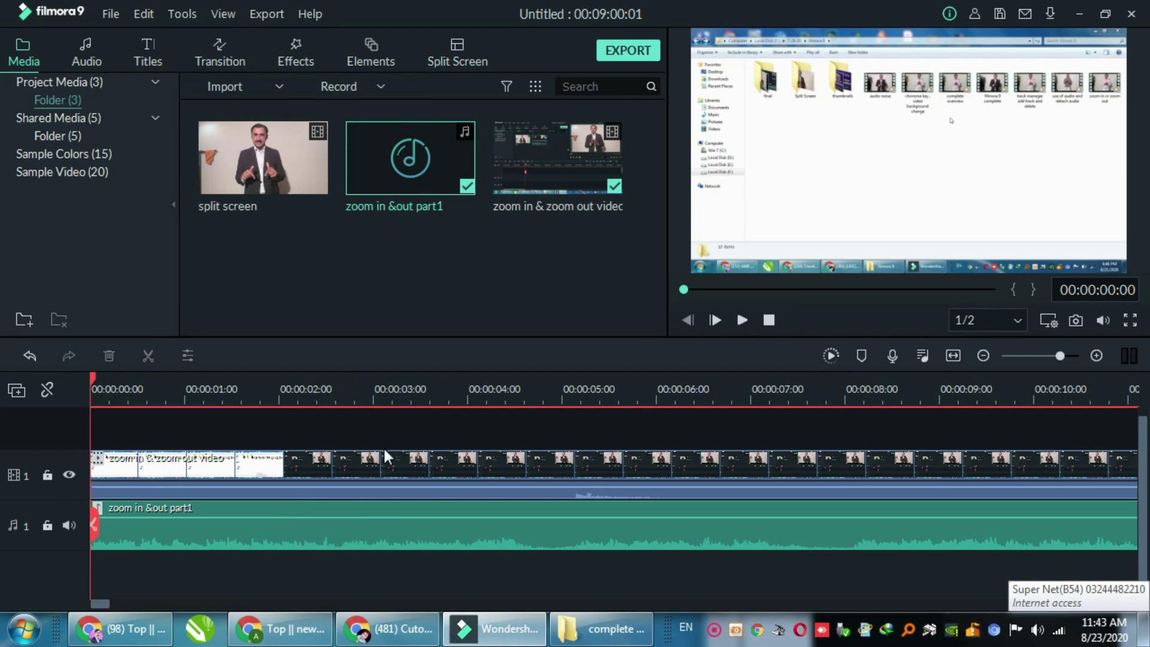
{"action": "mouse_move", "coordinate": [391, 515]}
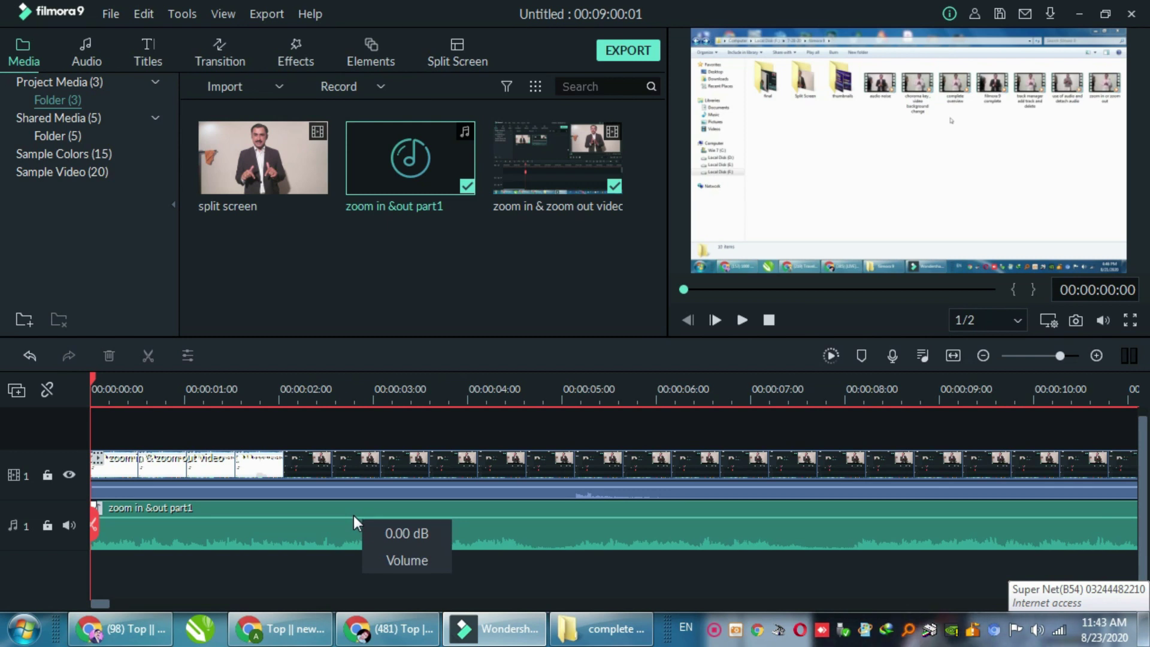
{"action": "mouse_move", "coordinate": [353, 515]}
{"action": "left_mouse_down"}
{"action": "mouse_move", "coordinate": [354, 505]}
{"action": "mouse_move", "coordinate": [370, 519]}
{"action": "left_mouse_up"}
{"action": "key", "text": "ctrl+z"}
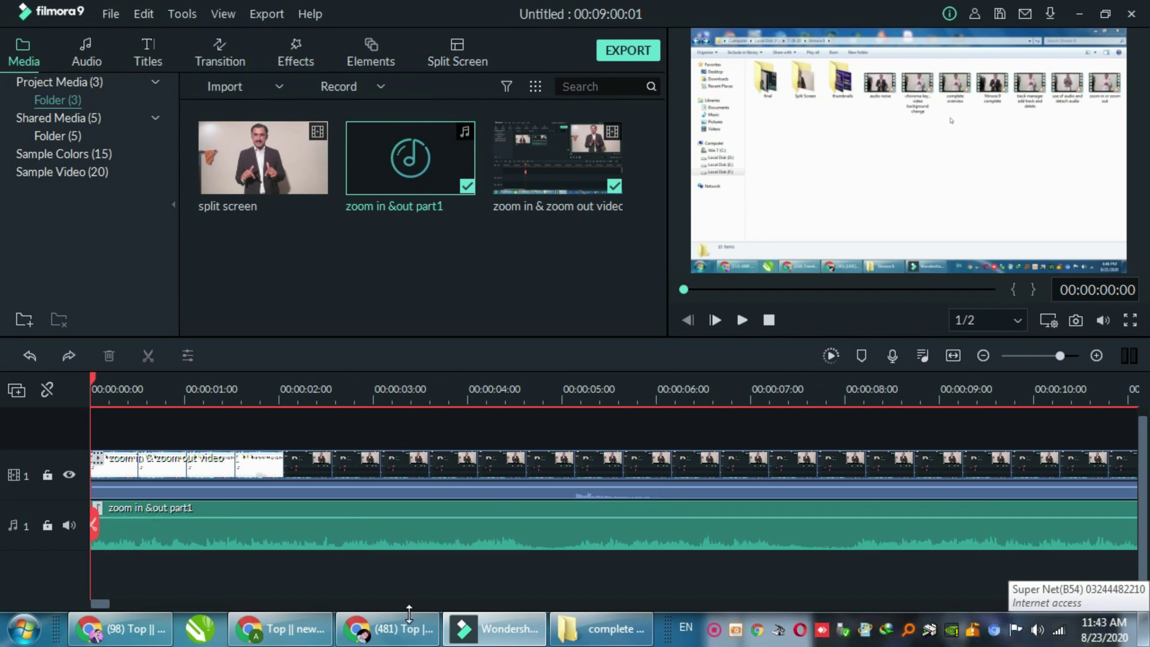
- Listen to the audio clip, raise its volume to 12.00 dB, and play it again
{"action": "left_click", "coordinate": [743, 320]}
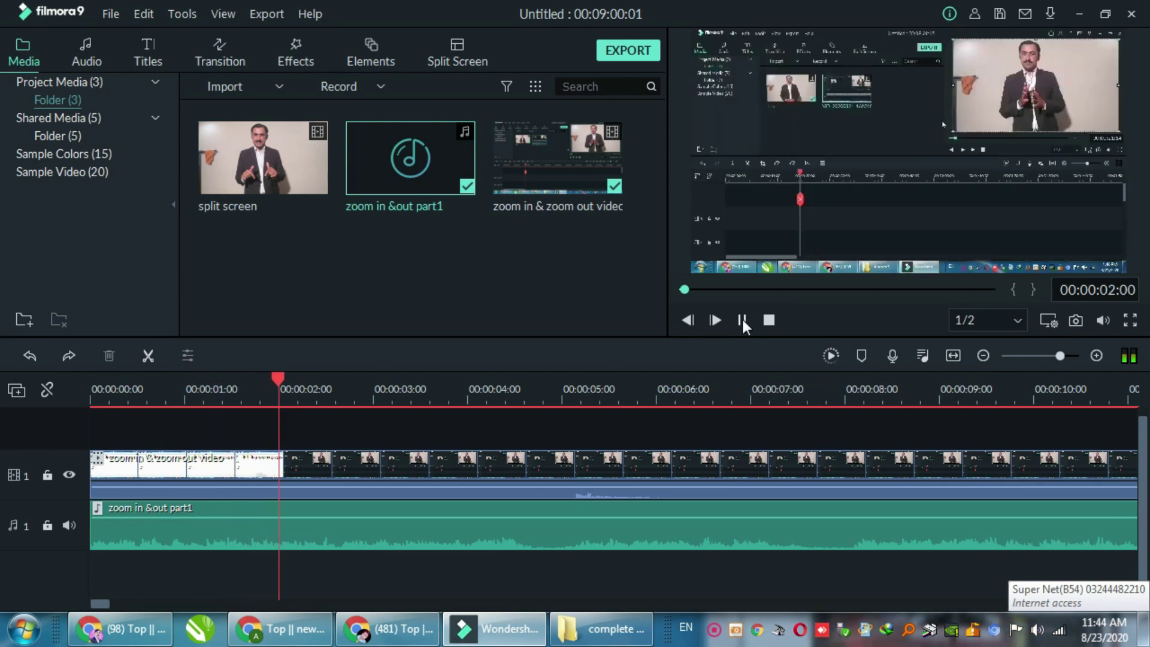
{"action": "left_click", "coordinate": [743, 320]}
{"action": "mouse_move", "coordinate": [470, 515]}
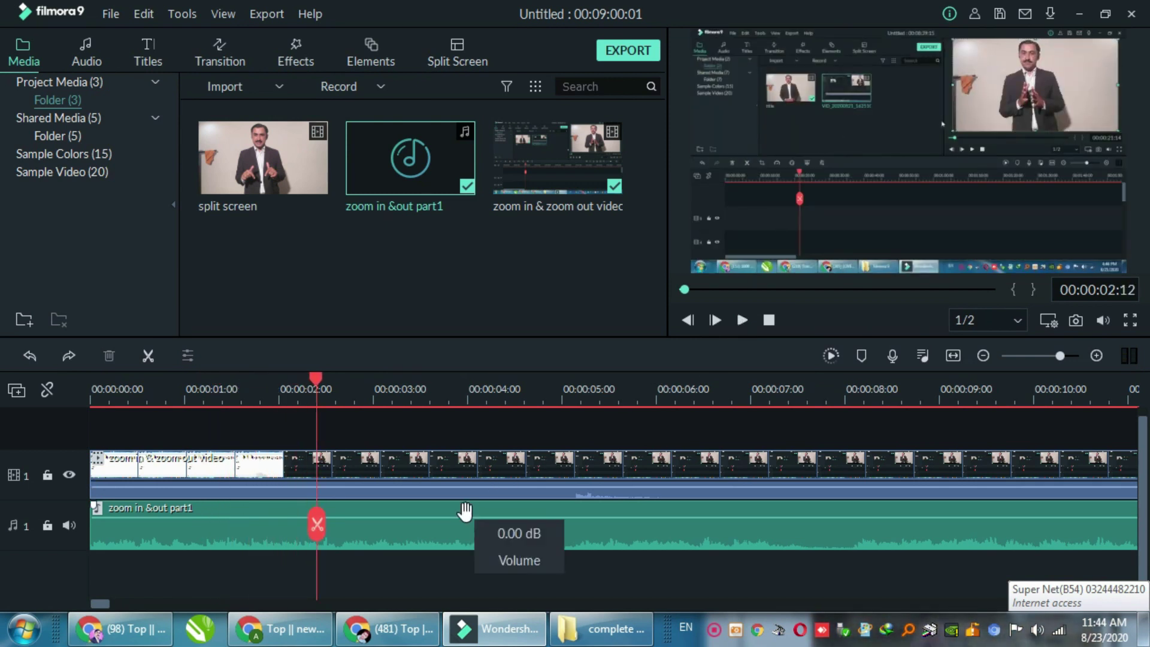
{"action": "left_click_drag", "start_coordinate": [474, 524], "coordinate": [473, 505]}
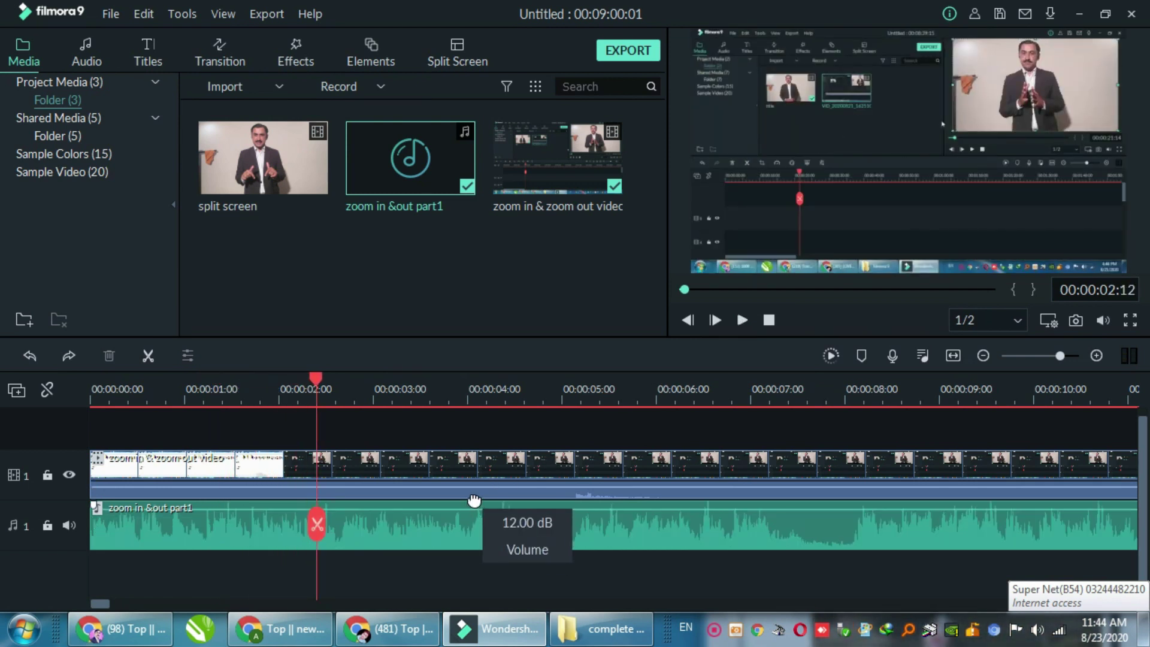
{"action": "left_click", "coordinate": [742, 321]}
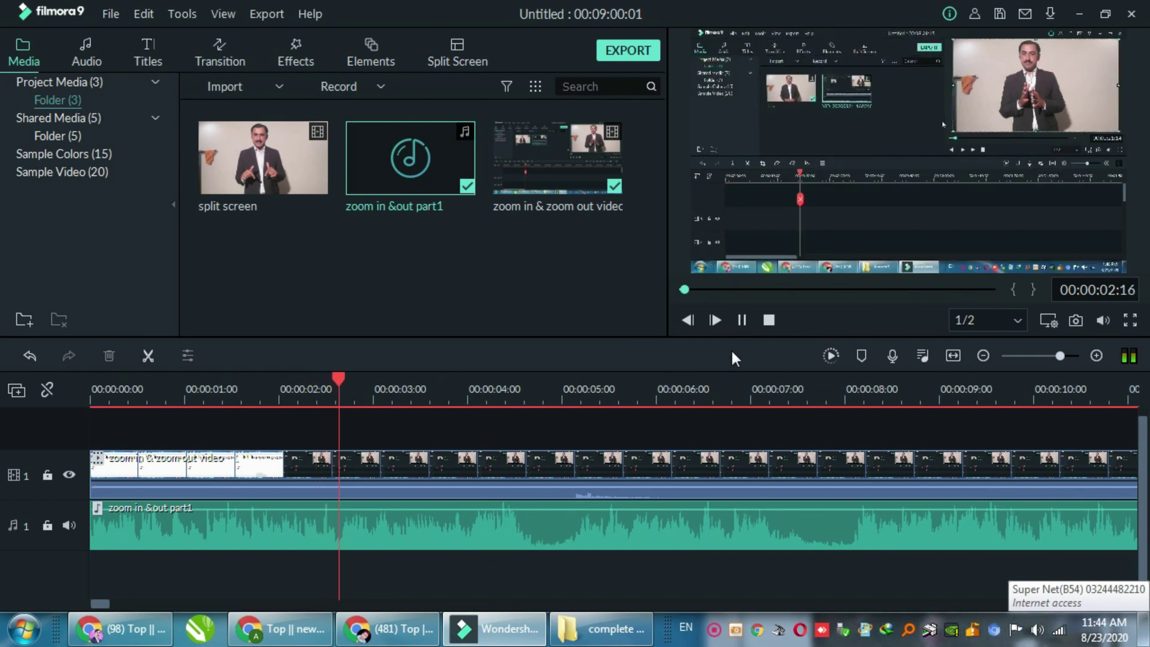
- Pause playback, return the playhead to 00:00:00:00, and delete both the audio and video clips from the timeline
{"action": "left_click", "coordinate": [742, 320]}
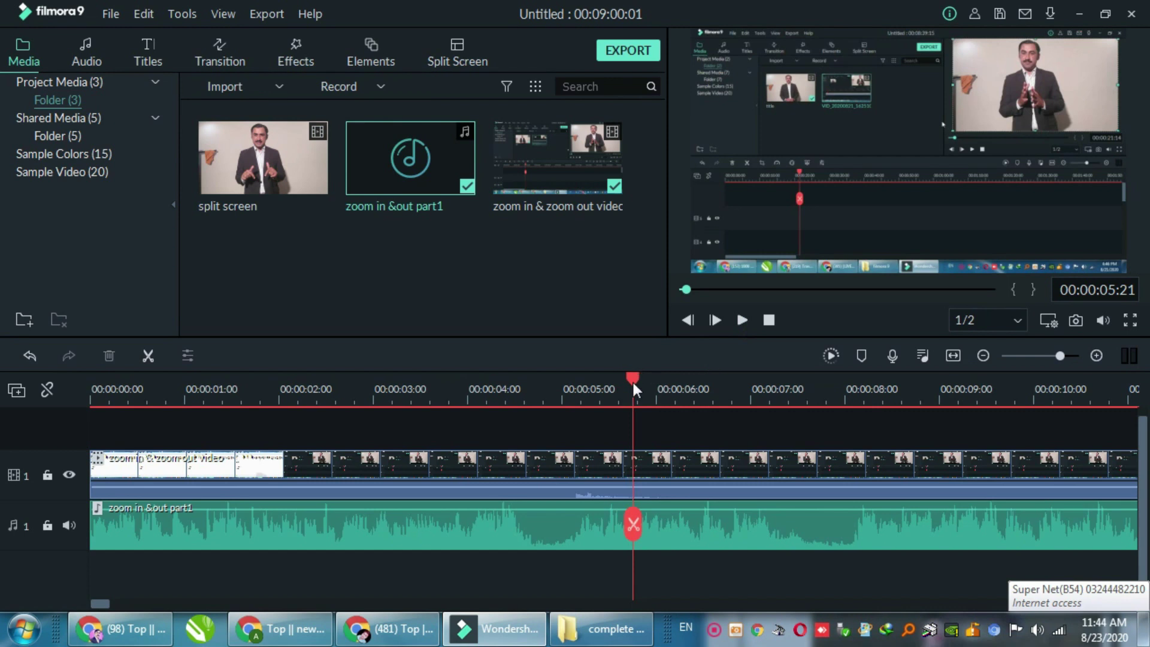
{"action": "left_click_drag", "start_coordinate": [631, 380], "coordinate": [77, 393]}
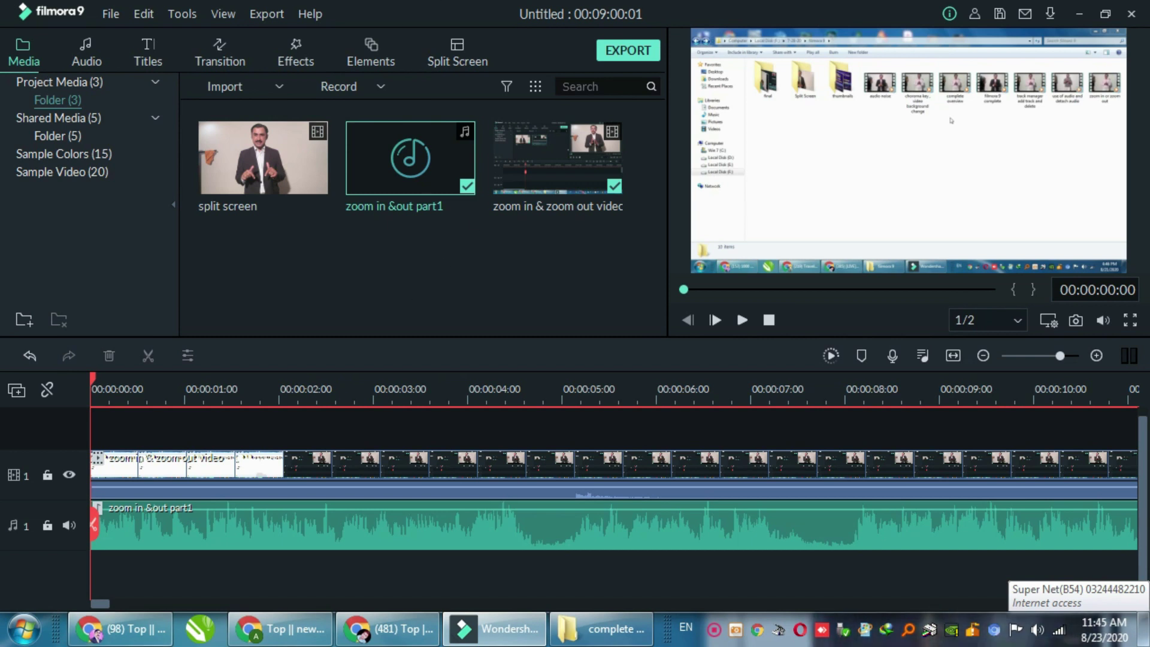
{"action": "left_click", "coordinate": [390, 533]}
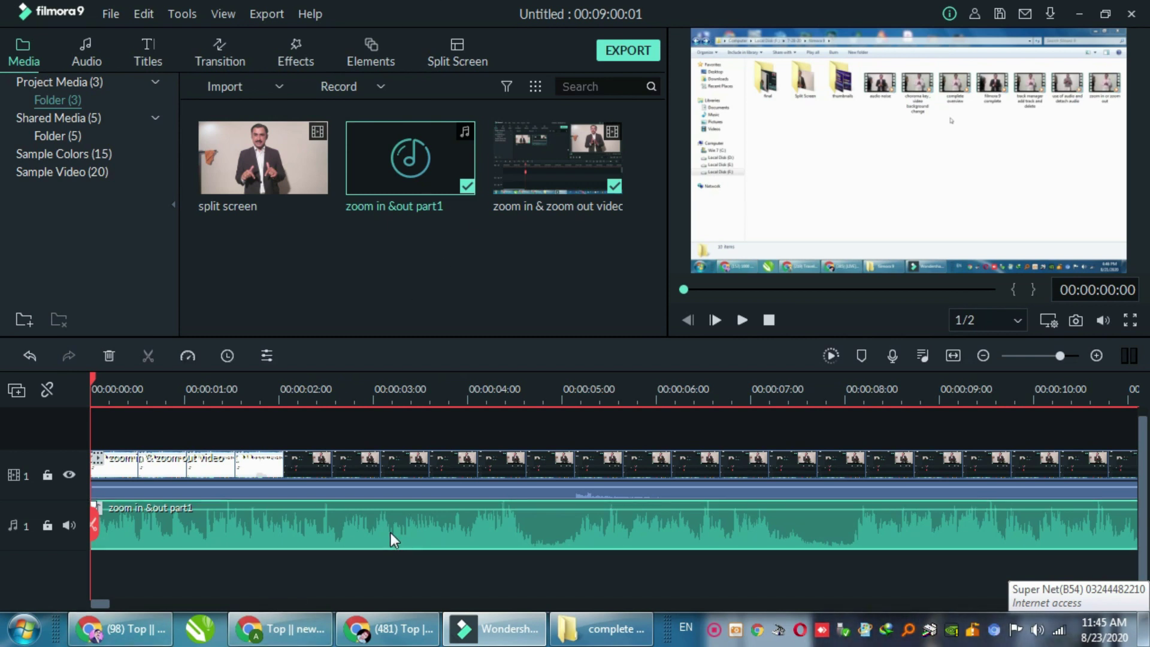
{"action": "key", "text": "Delete"}
{"action": "left_click", "coordinate": [373, 479]}
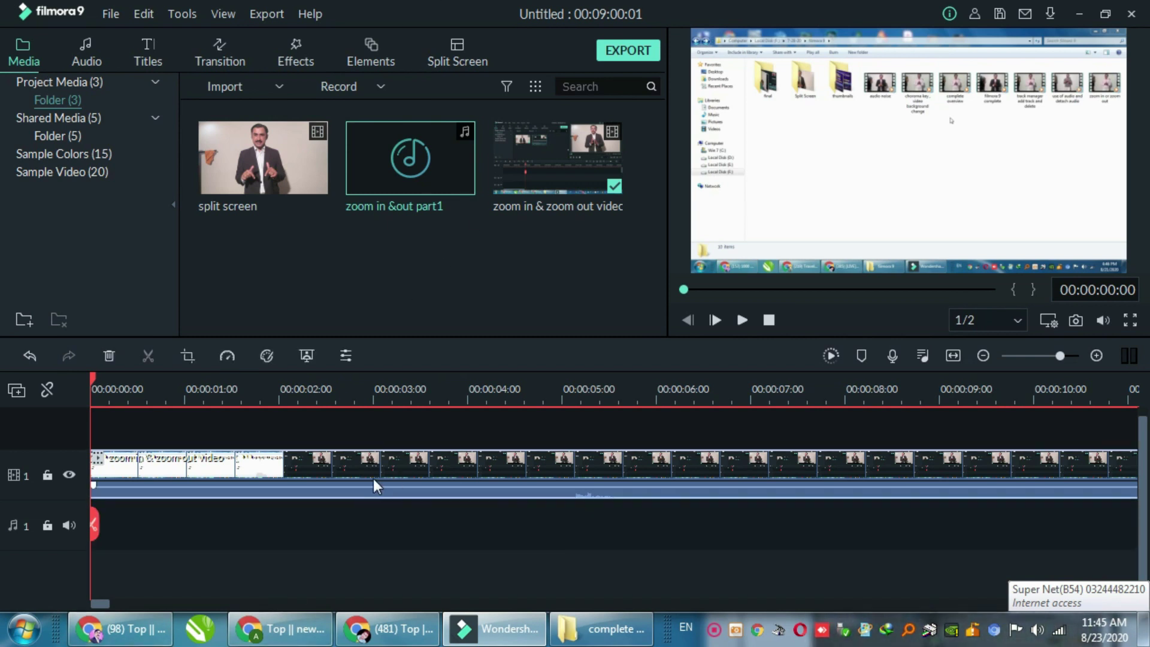
{"action": "key", "text": "Delete"}
- Place the "split screen" video at the start of video track 1, keeping the 1920 x 1080 25fps project settings, and preview it
{"action": "left_click_drag", "start_coordinate": [296, 175], "coordinate": [82, 476]}
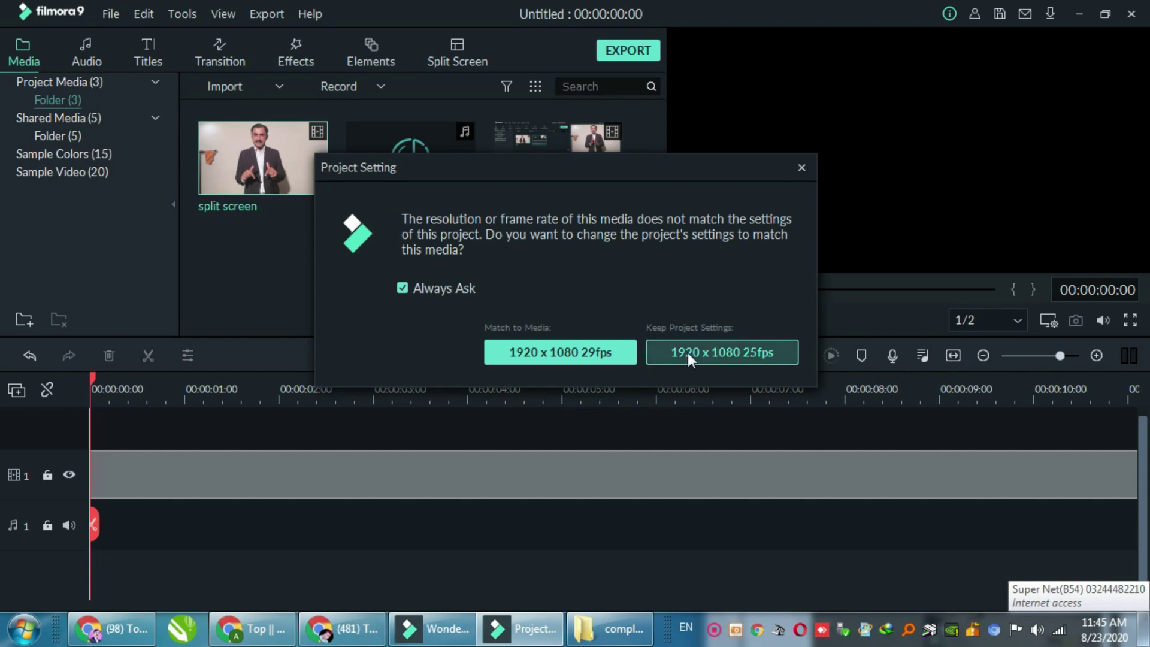
{"action": "left_click", "coordinate": [688, 354]}
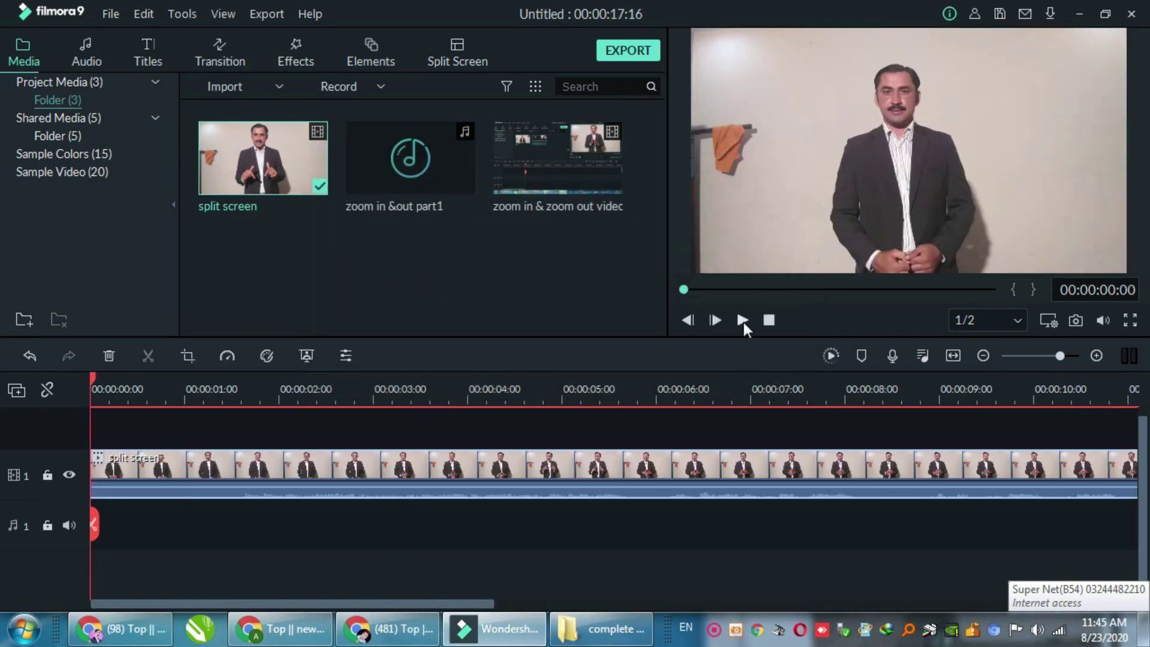
{"action": "left_click", "coordinate": [743, 323]}
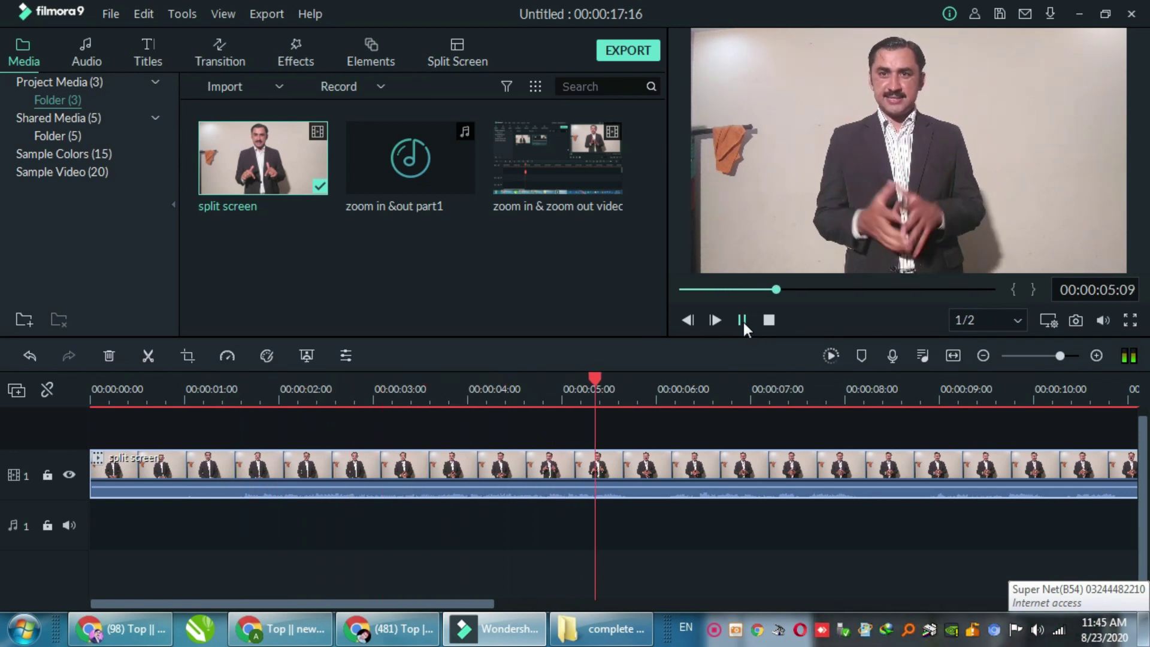
{"action": "left_click", "coordinate": [743, 322]}
- Split the "split screen" clip at 00:00:01:13, where the speech begins, and delete the segment before the split
{"action": "left_click_drag", "start_coordinate": [613, 377], "coordinate": [134, 422]}
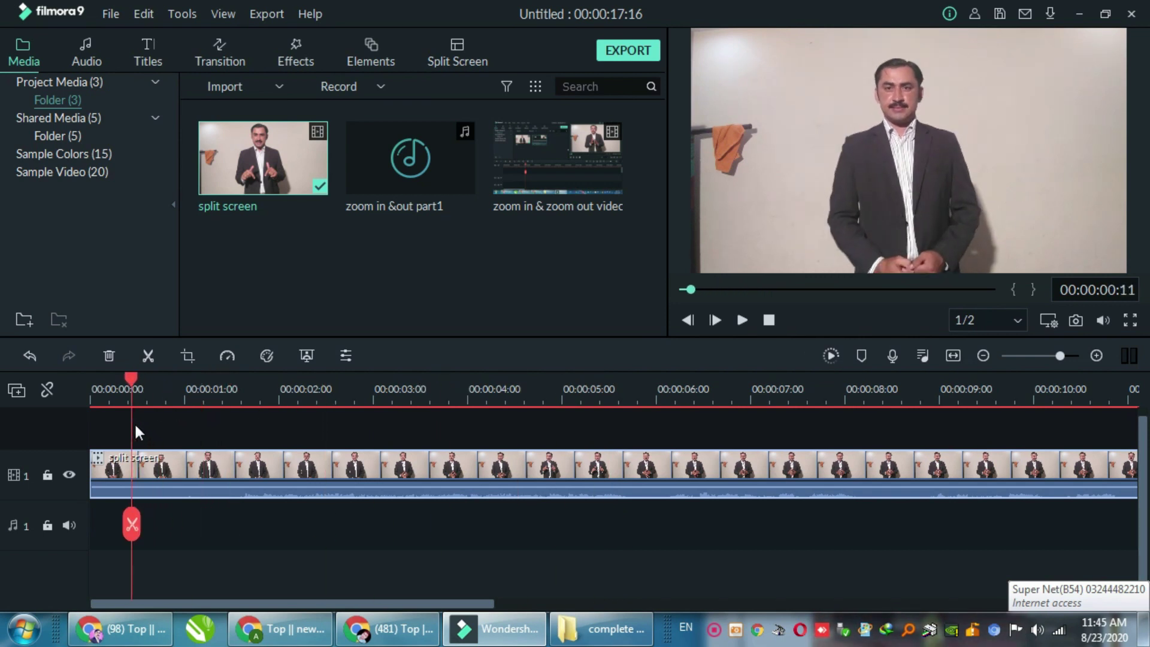
{"action": "left_click_drag", "start_coordinate": [131, 526], "coordinate": [122, 496]}
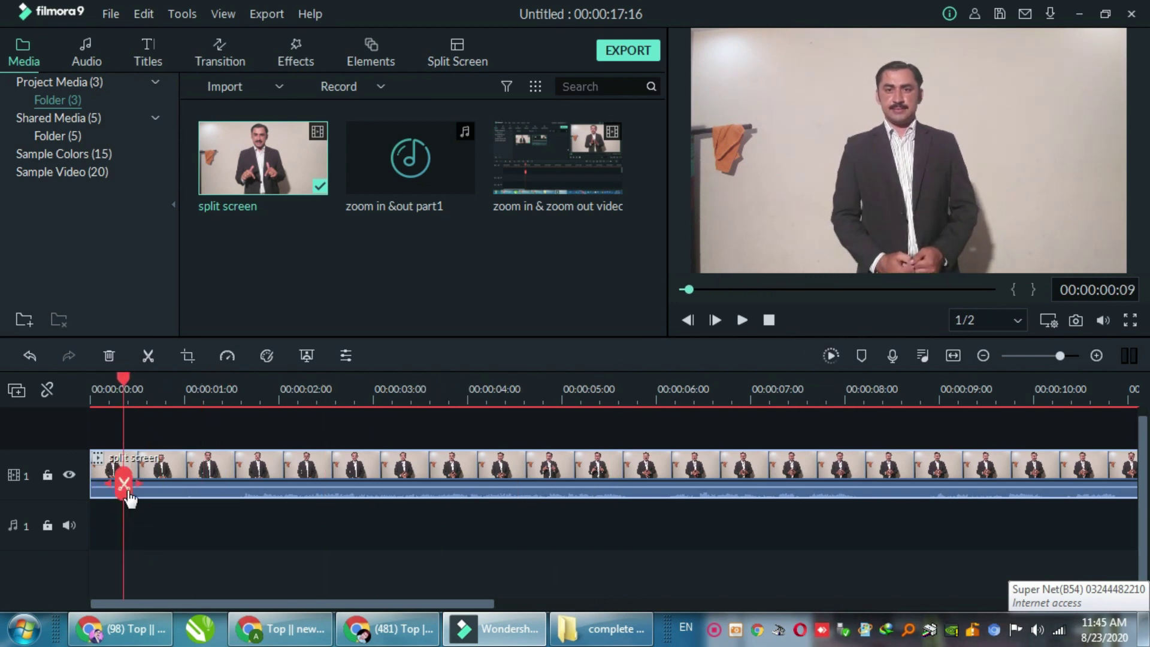
{"action": "left_click", "coordinate": [743, 320]}
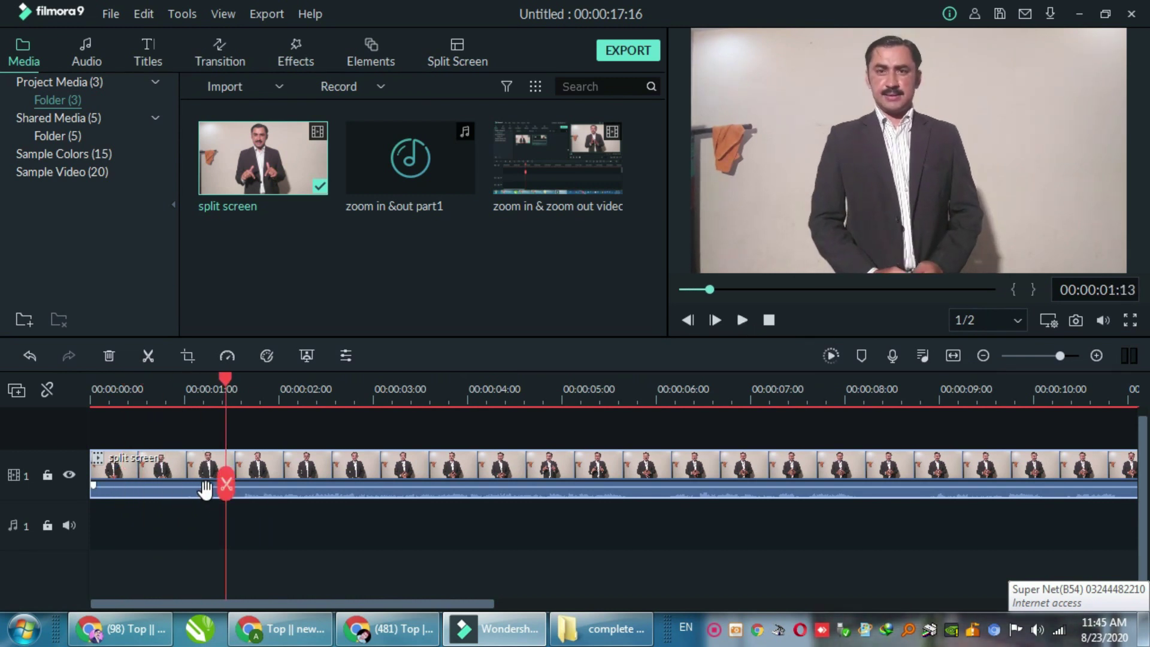
{"action": "left_click", "coordinate": [228, 486]}
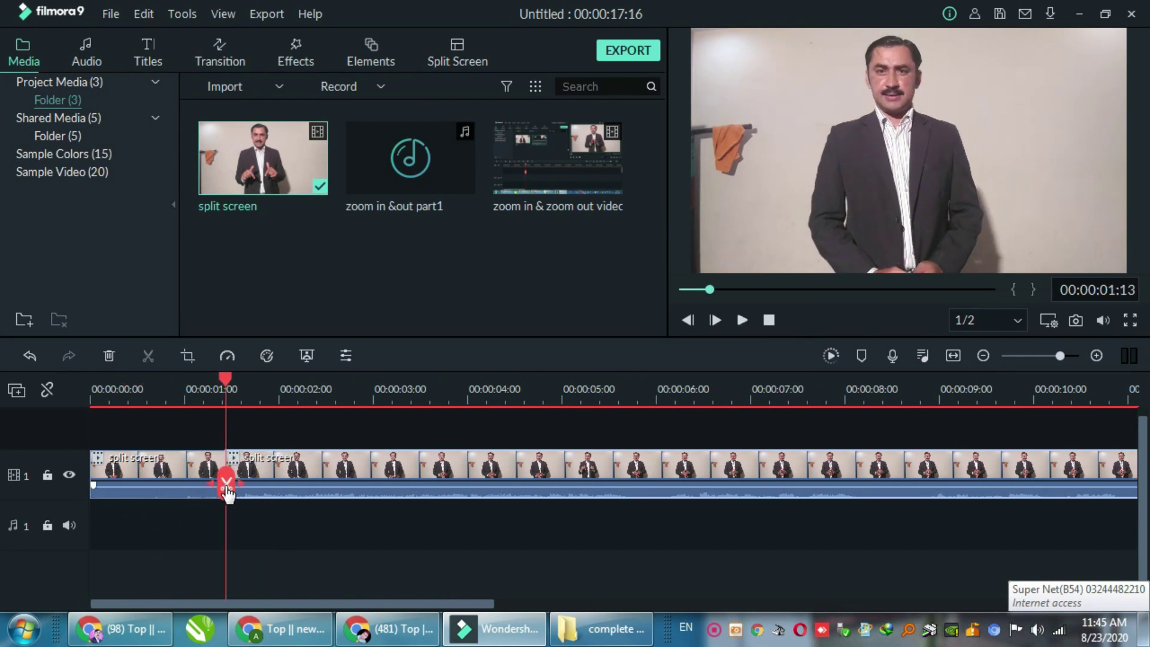
{"action": "left_click", "coordinate": [175, 471]}
{"action": "key", "text": "Delete"}
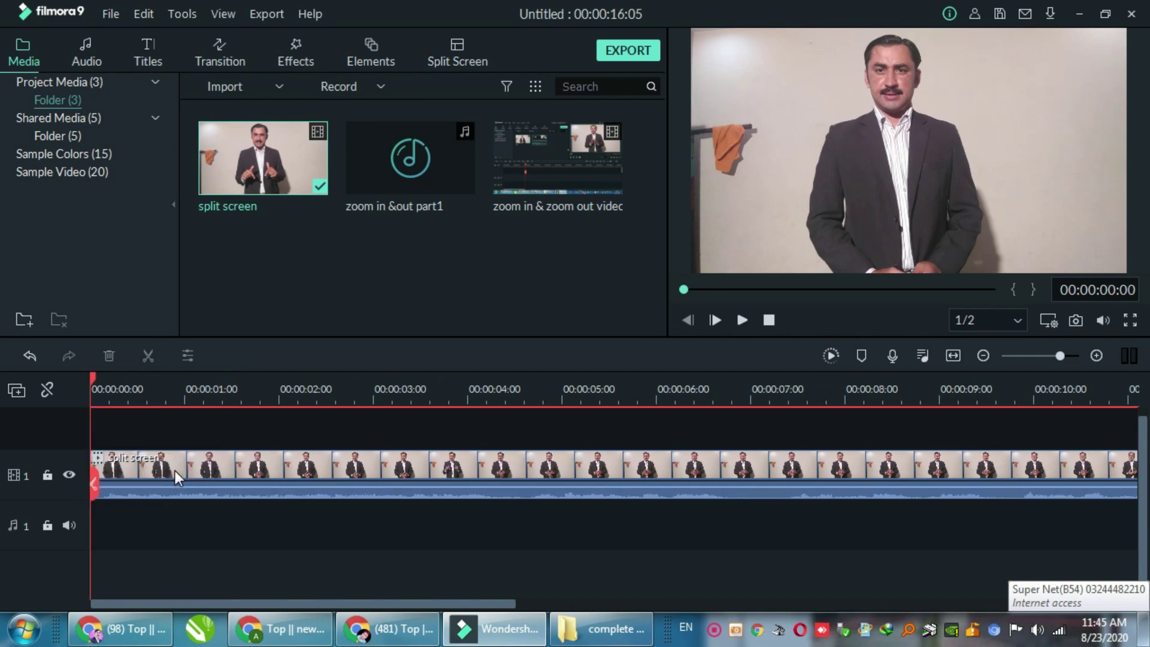
- Play the trimmed "split screen" clip briefly and detach its audio to a separate track
{"action": "left_click", "coordinate": [740, 321]}
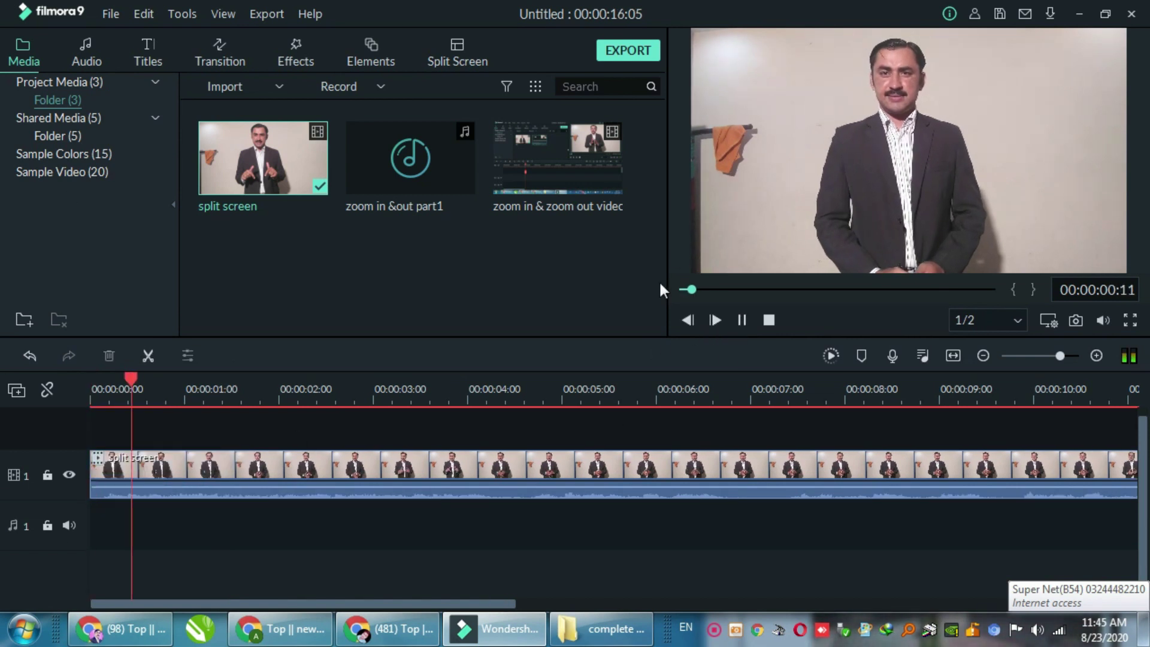
{"action": "left_click", "coordinate": [742, 320]}
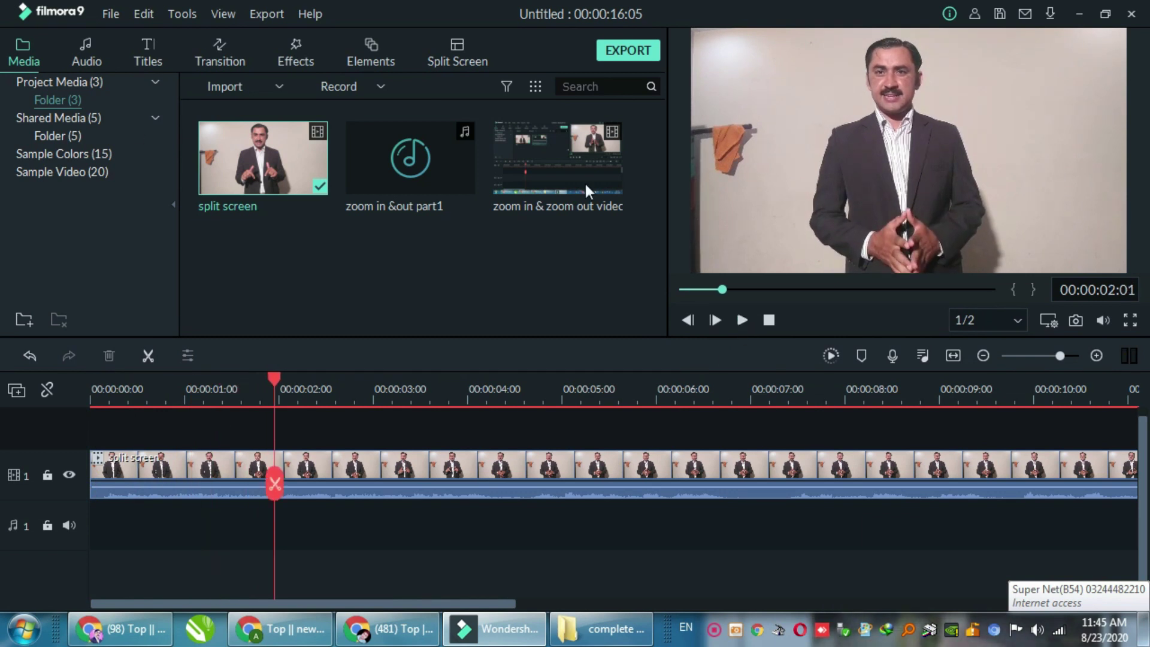
{"action": "right_click", "coordinate": [516, 462]}
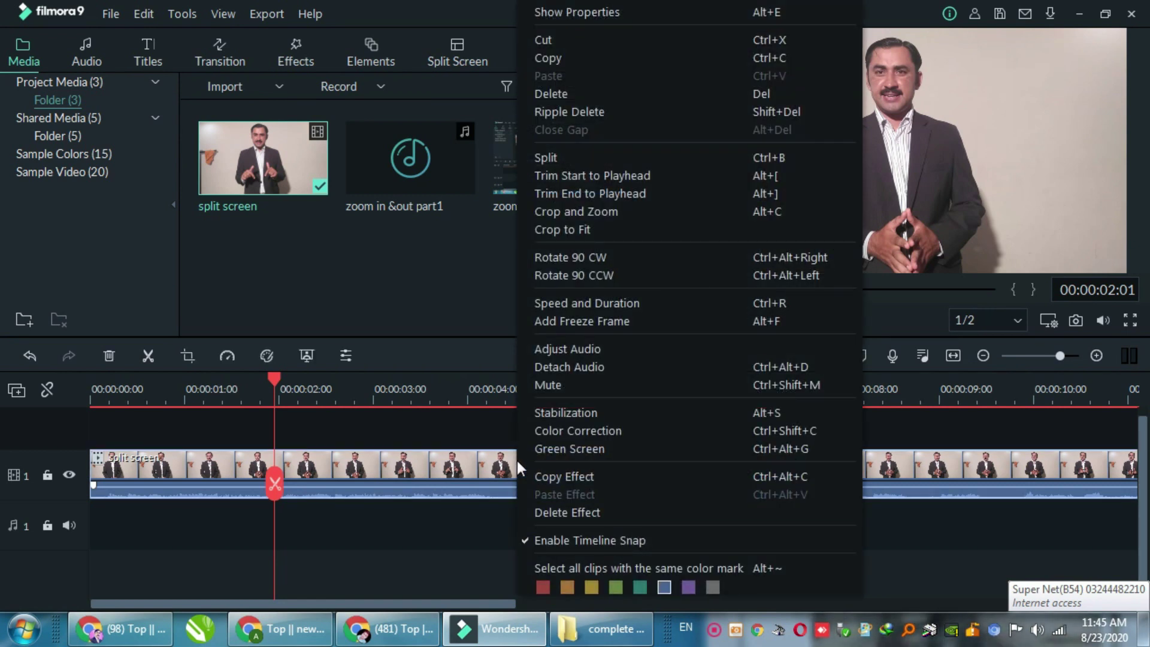
{"action": "left_click", "coordinate": [735, 372]}
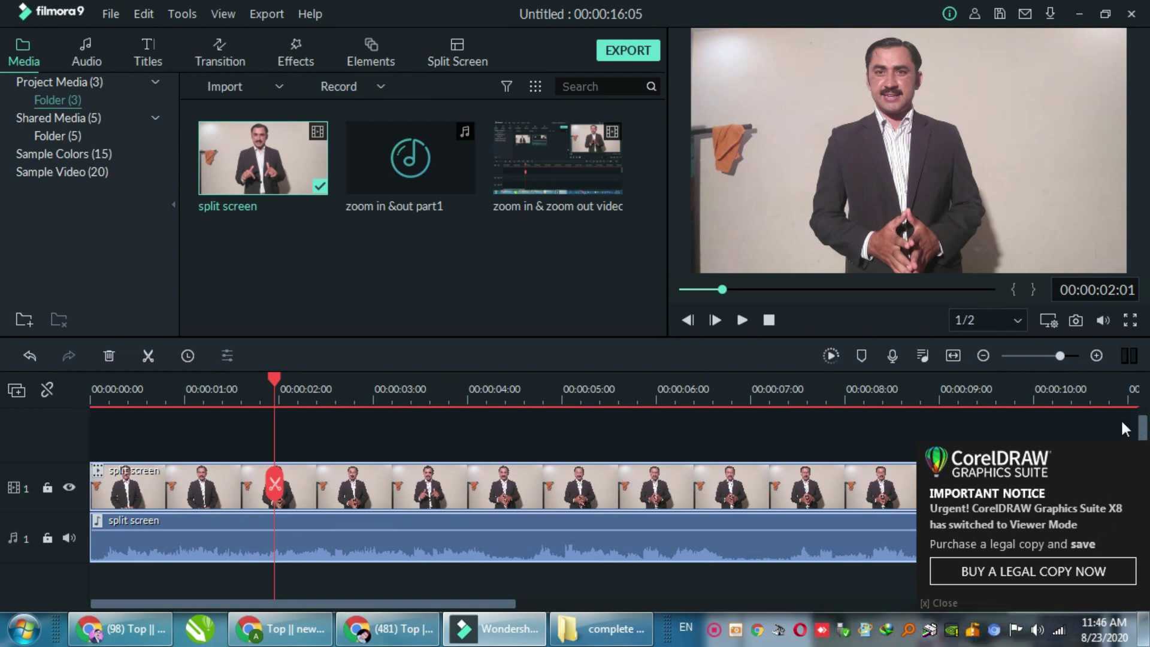
- Dismiss the CorelDRAW notice covering the timeline and minimize the browser window it opens
{"action": "left_click", "coordinate": [1109, 464]}
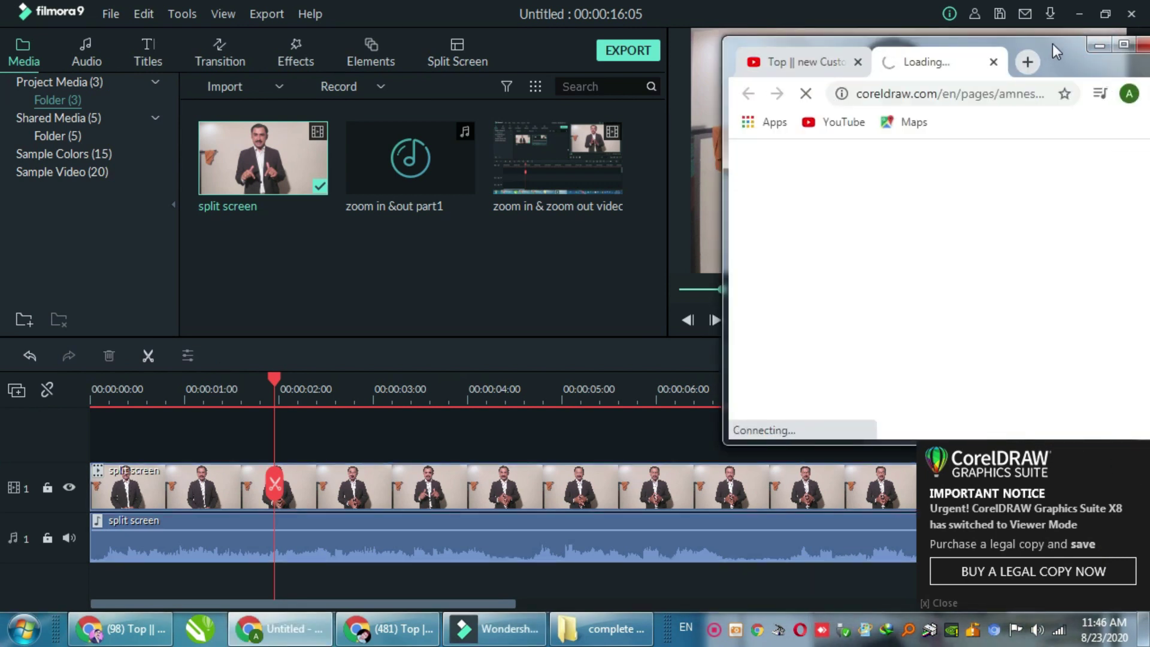
{"action": "left_click", "coordinate": [1098, 44]}
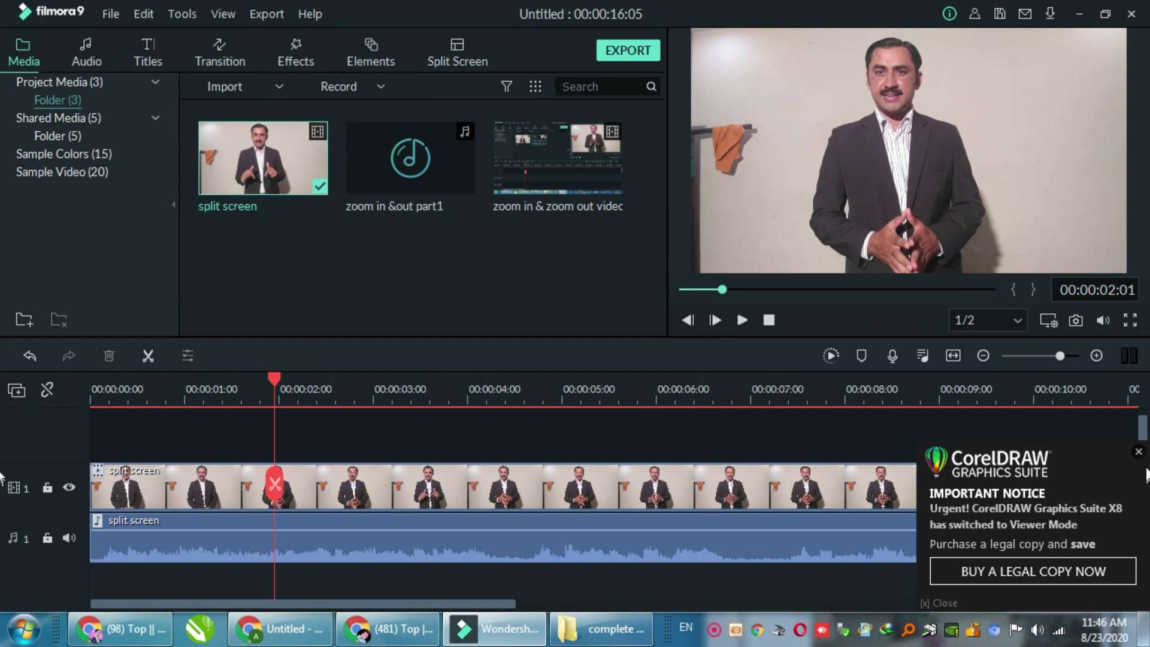
{"action": "left_click", "coordinate": [1139, 452]}
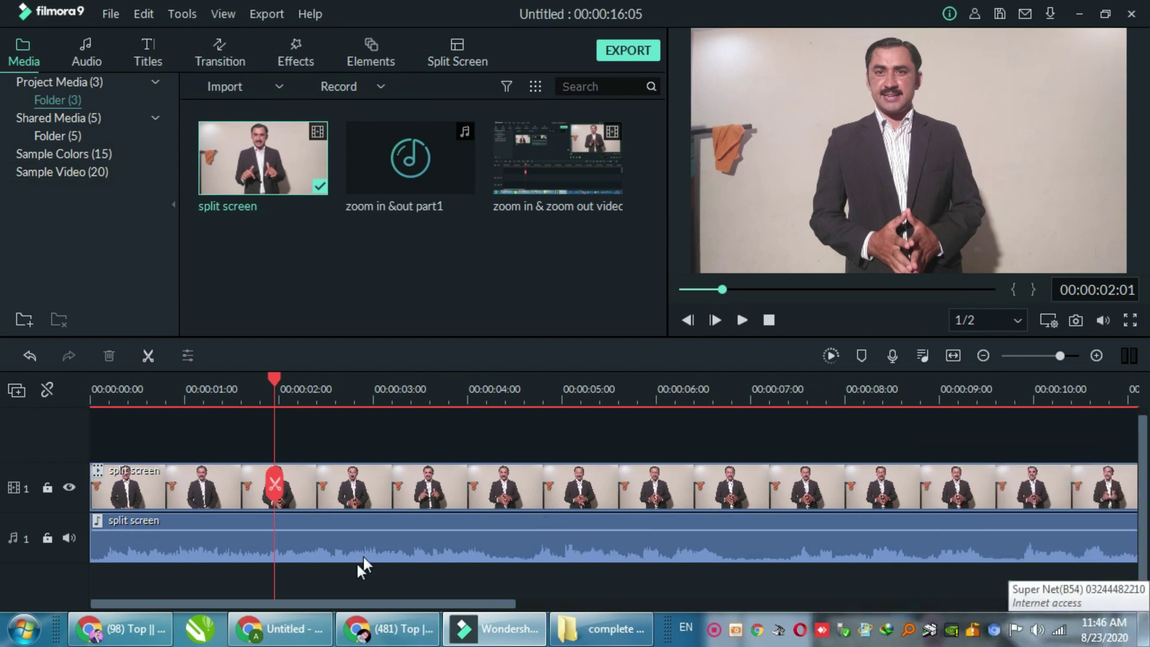
- Return the playhead to 00:00:00:00 and turn off timeline snapping from the detached audio clip's options
{"action": "left_click_drag", "start_coordinate": [276, 379], "coordinate": [73, 395]}
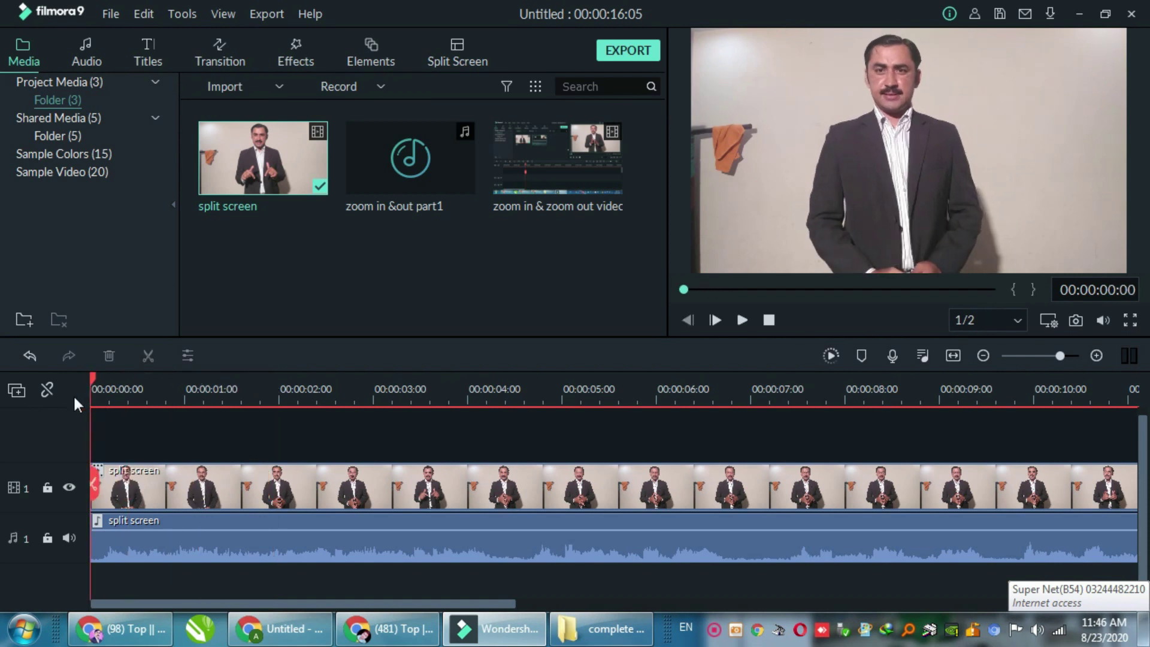
{"action": "left_click", "coordinate": [400, 545]}
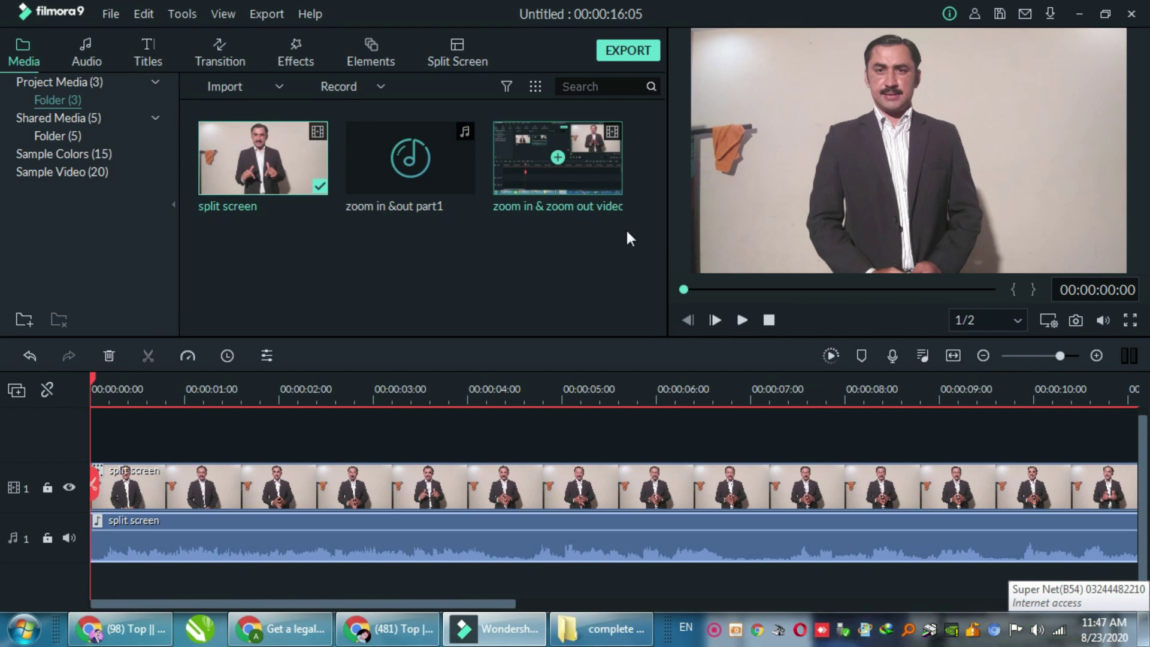
{"action": "right_click", "coordinate": [329, 542]}
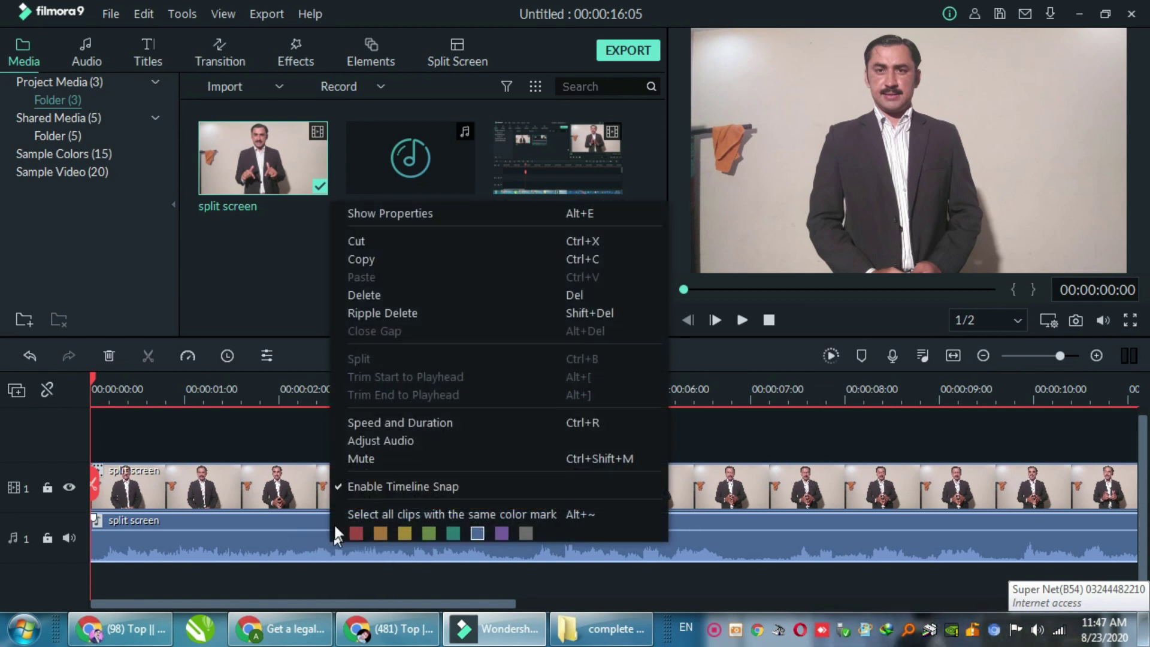
{"action": "left_click", "coordinate": [404, 486]}
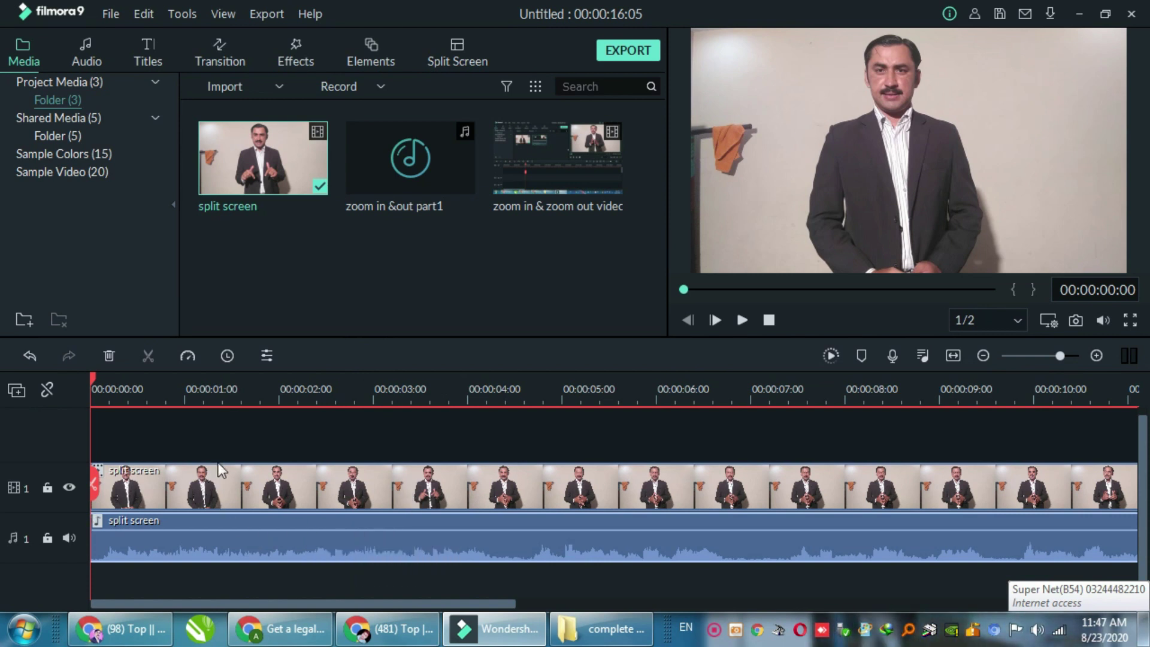
- Open the audio adjustment settings of the detached "split screen" audio and add a volume keyframe at 00:00:00:08
{"action": "right_click", "coordinate": [343, 533]}
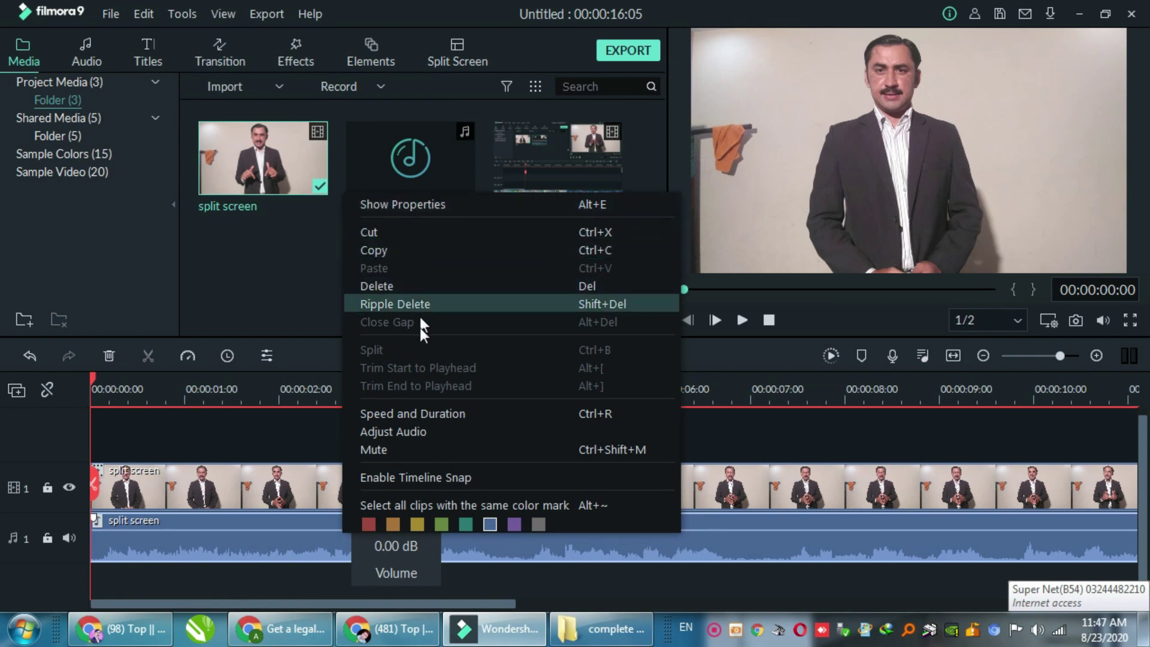
{"action": "left_click", "coordinate": [424, 433]}
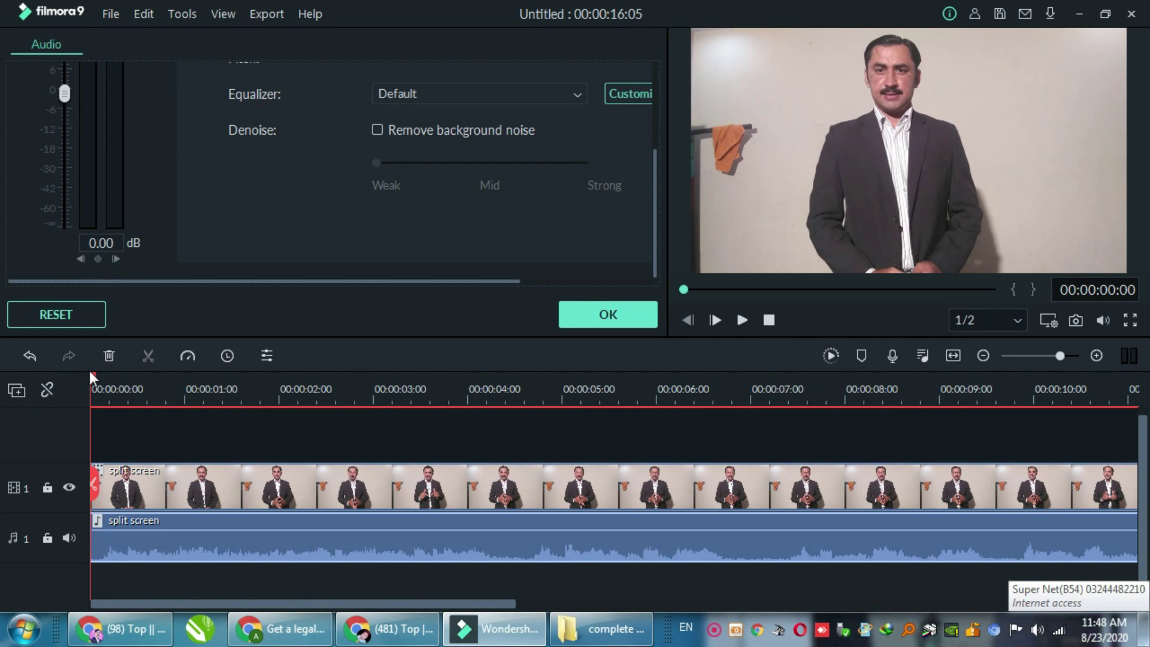
{"action": "left_click_drag", "start_coordinate": [92, 376], "coordinate": [244, 423]}
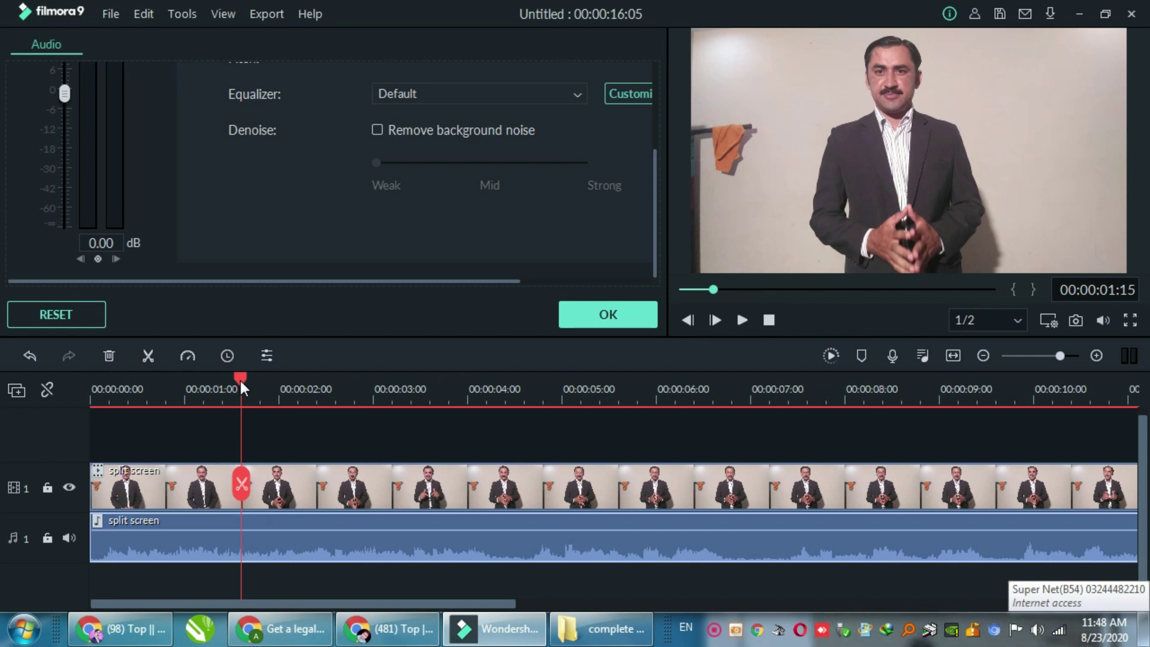
{"action": "mouse_move", "coordinate": [240, 380]}
{"action": "left_mouse_down"}
{"action": "mouse_move", "coordinate": [209, 380]}
{"action": "mouse_move", "coordinate": [310, 393]}
{"action": "mouse_move", "coordinate": [240, 381]}
{"action": "left_mouse_up"}
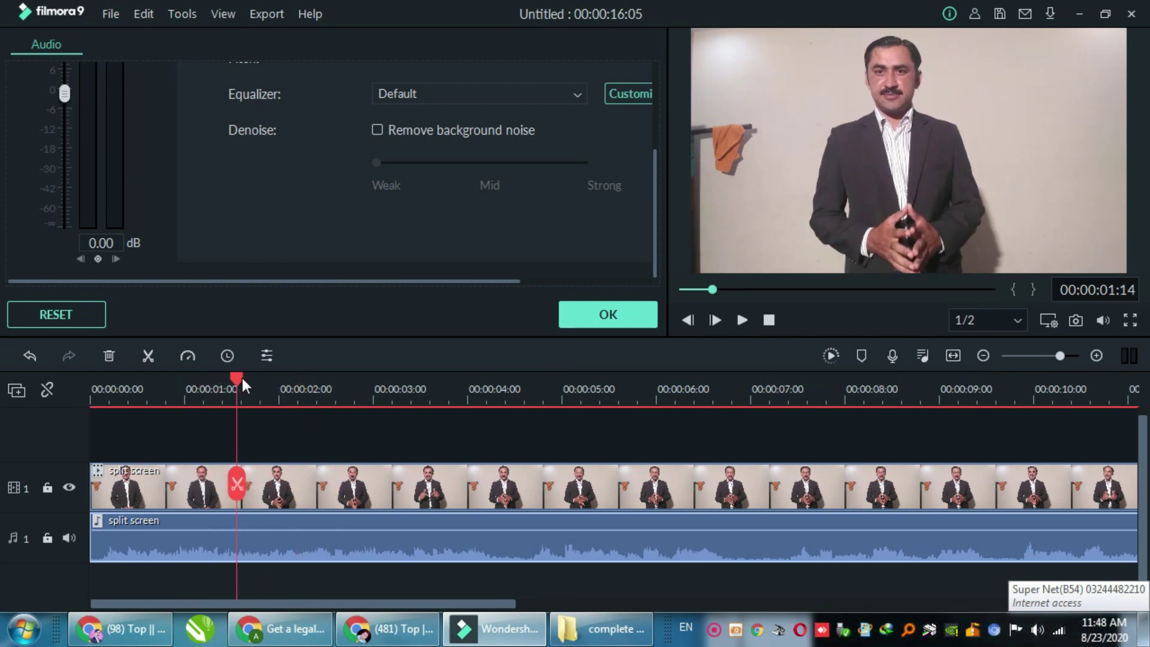
{"action": "left_click_drag", "start_coordinate": [235, 379], "coordinate": [124, 385]}
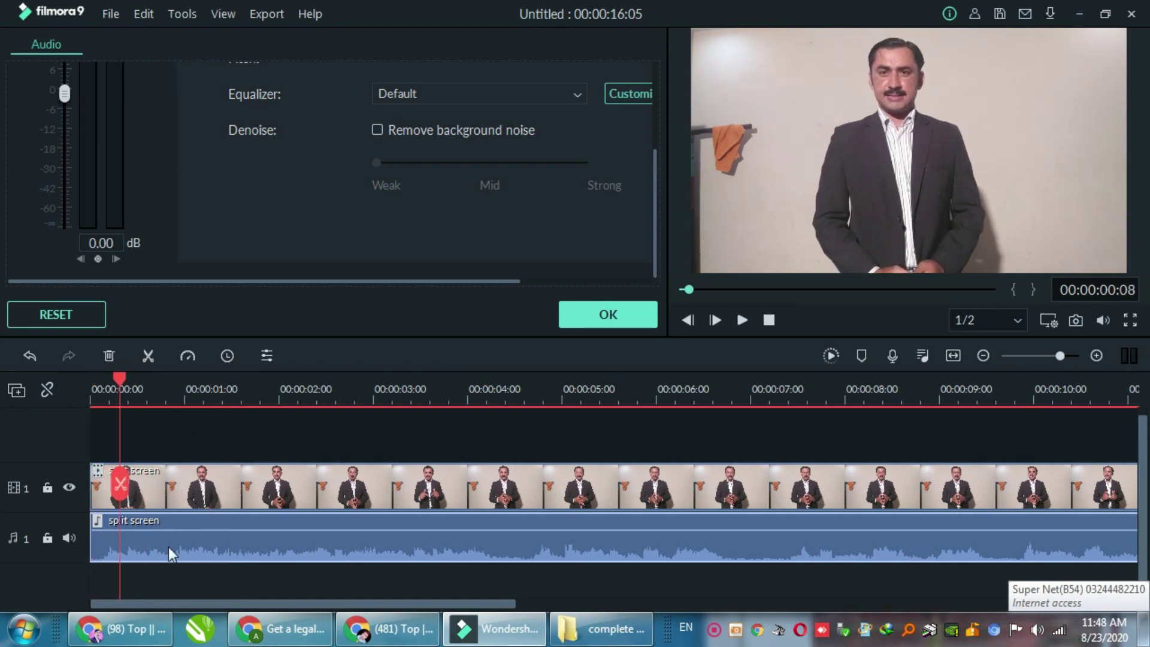
{"action": "left_click", "coordinate": [96, 259]}
- Add volume keyframes to the detached audio at 00:00:01:16, 00:00:03:17 and 00:00:05:10
{"action": "left_click_drag", "start_coordinate": [117, 376], "coordinate": [246, 390]}
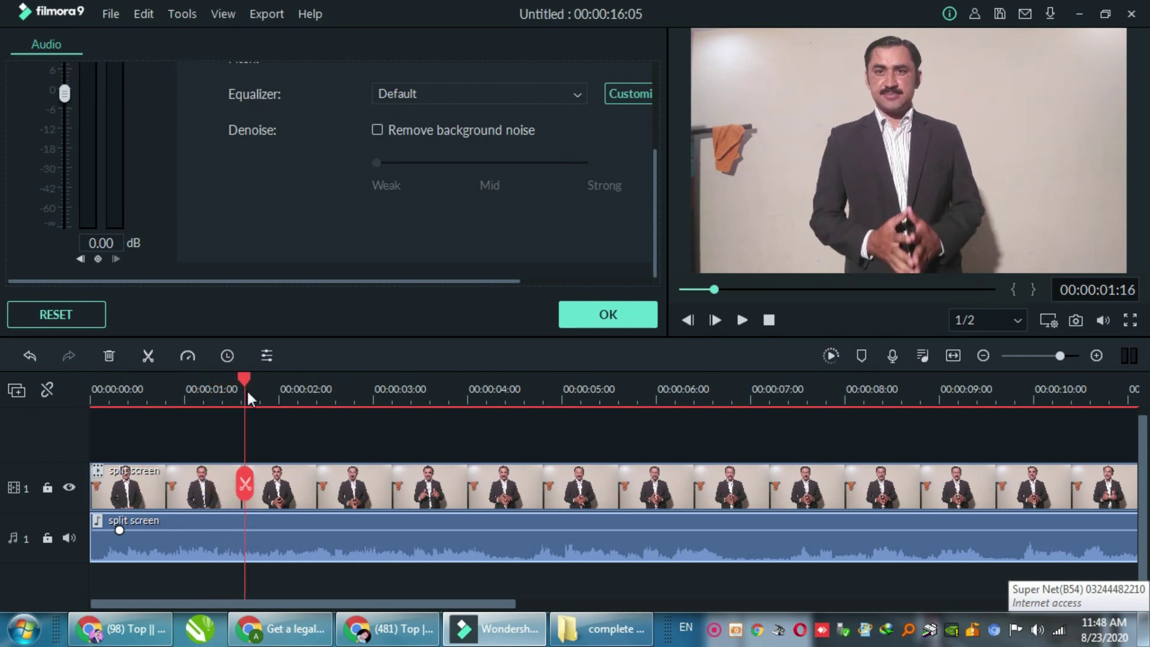
{"action": "left_click", "coordinate": [99, 260]}
{"action": "left_click_drag", "start_coordinate": [242, 379], "coordinate": [437, 391]}
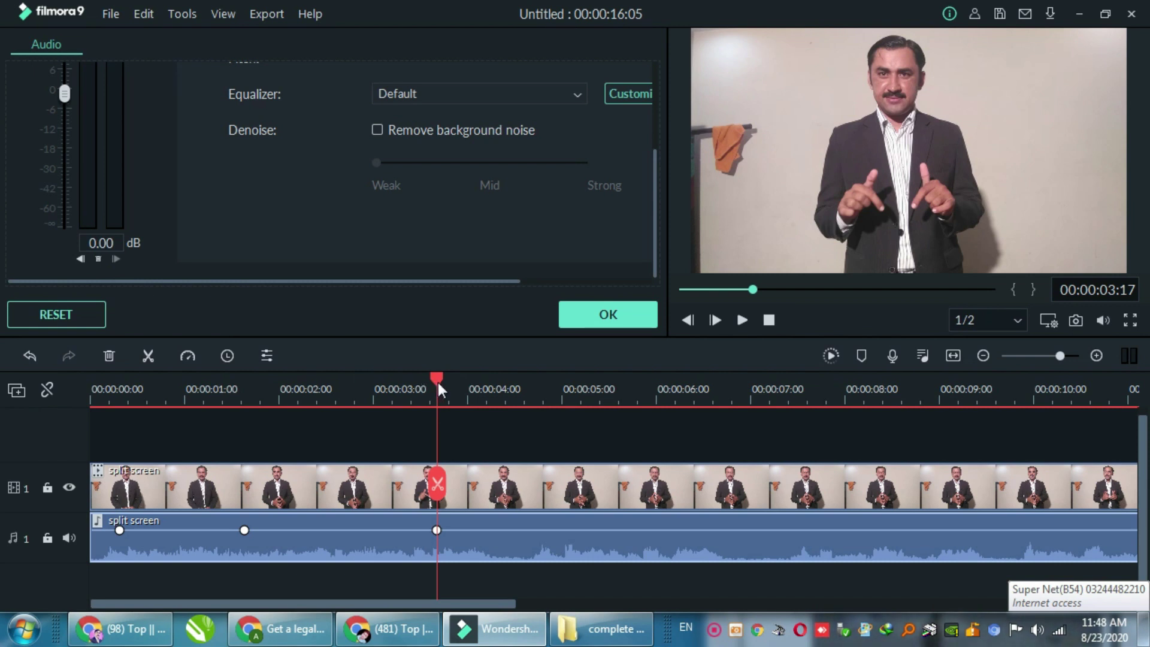
{"action": "left_click_drag", "start_coordinate": [441, 380], "coordinate": [599, 403]}
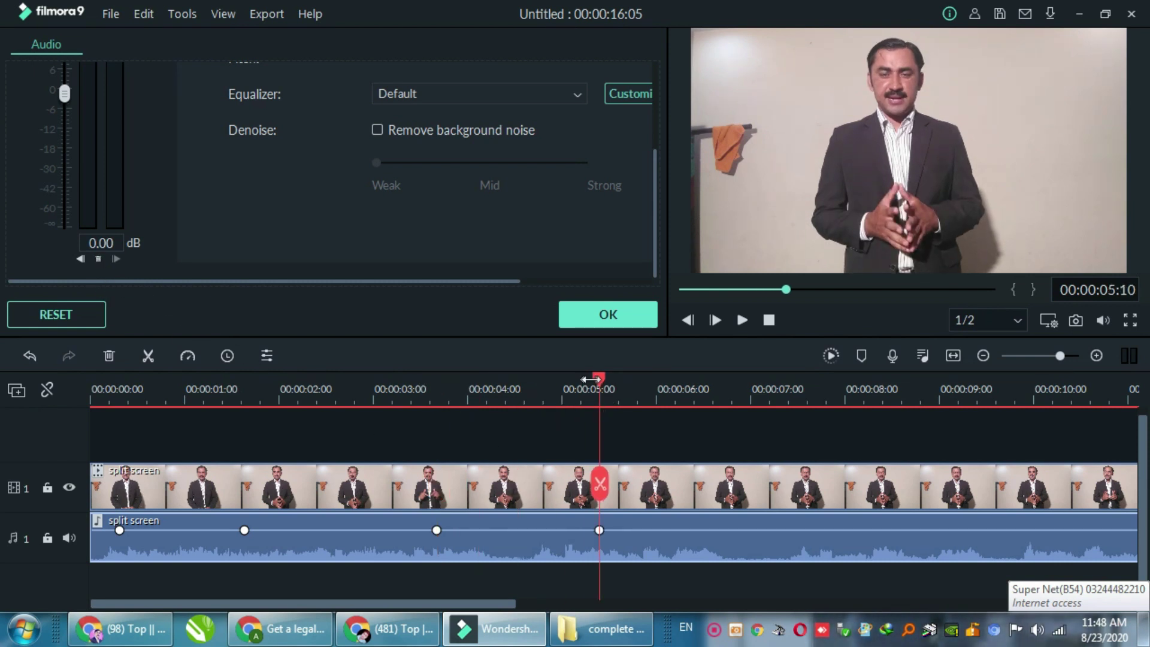
- Add two more volume keyframes to the detached audio at 00:00:07:15 and 00:00:09:08
{"action": "left_click_drag", "start_coordinate": [599, 379], "coordinate": [735, 398]}
{"action": "left_click", "coordinate": [806, 395]}
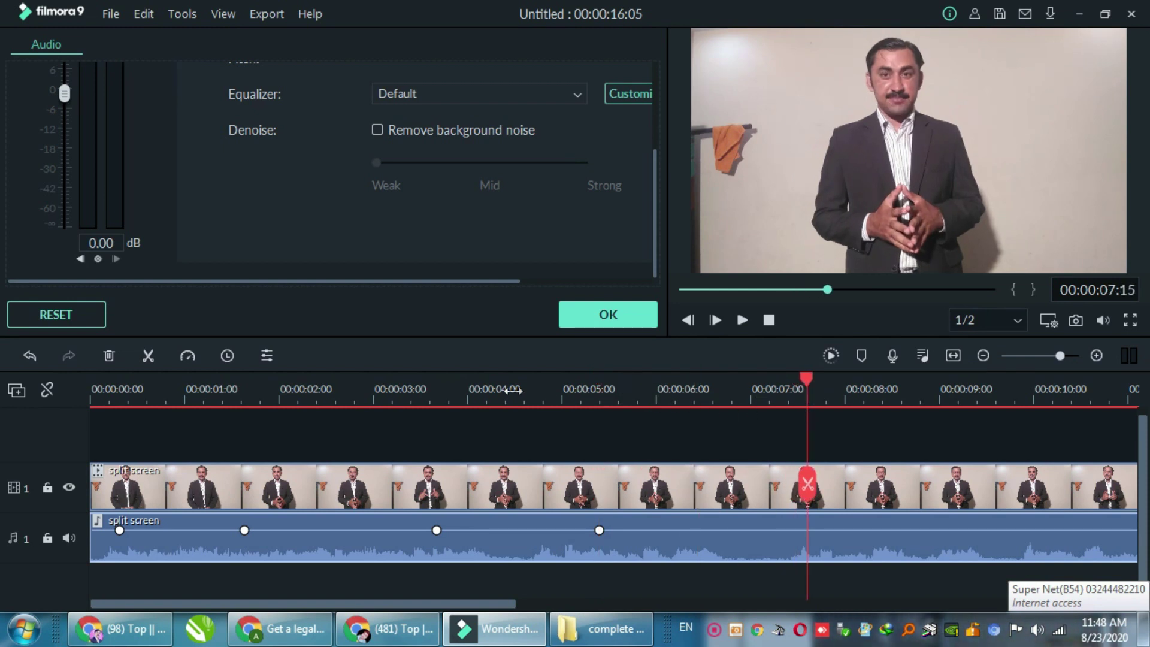
{"action": "left_click", "coordinate": [98, 259]}
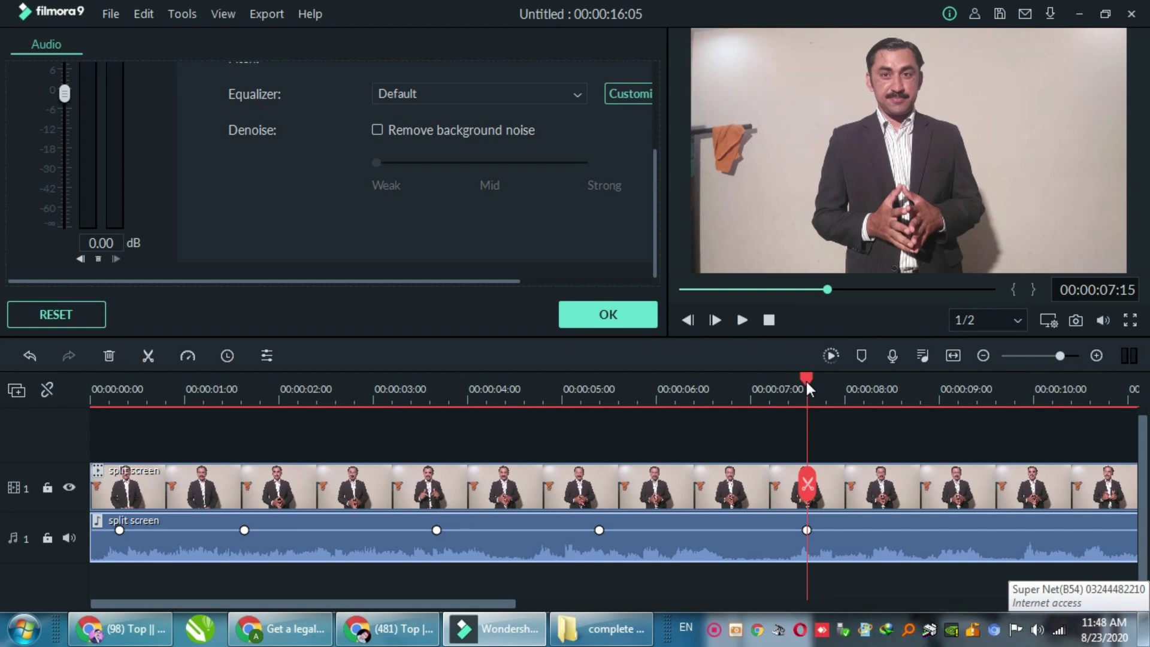
{"action": "left_click_drag", "start_coordinate": [867, 396], "coordinate": [969, 400]}
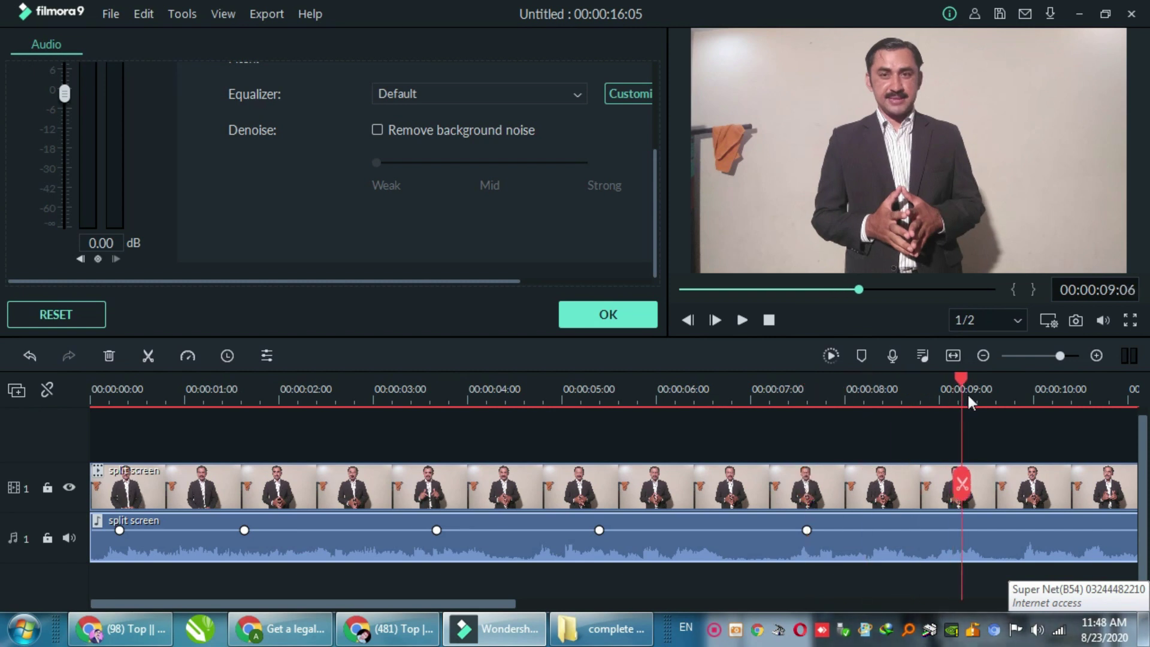
{"action": "left_click", "coordinate": [98, 260]}
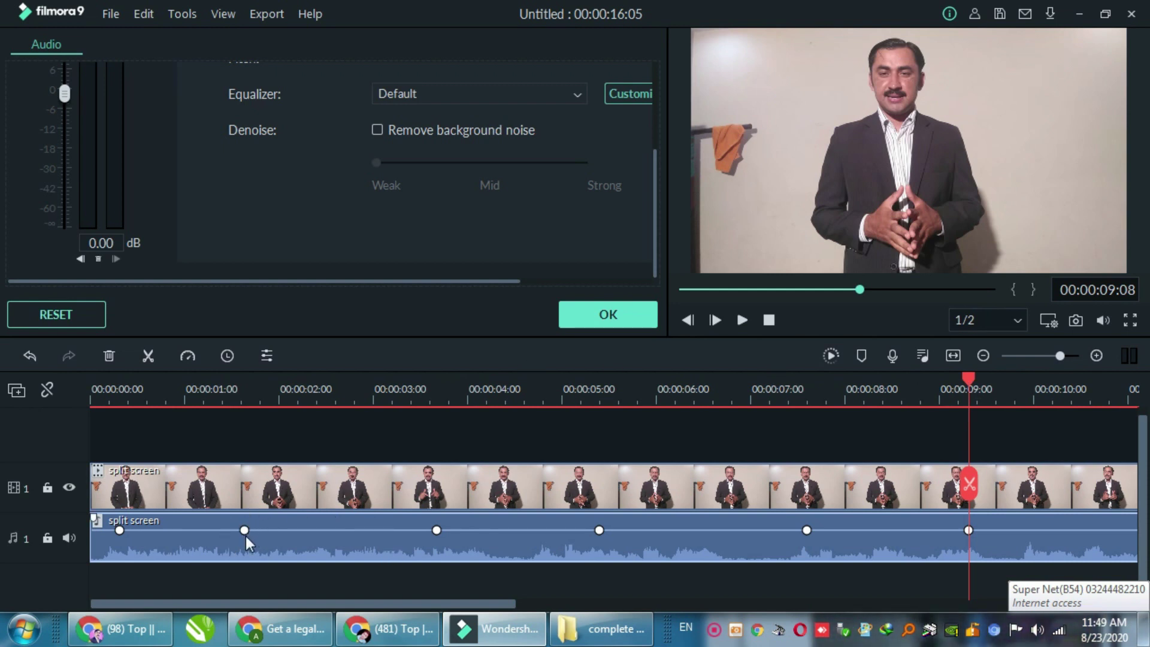
- Go to the detached audio's volume keyframe at 00:00:00:08 and turn timeline snapping back on from the clip's options
{"action": "left_click", "coordinate": [119, 530]}
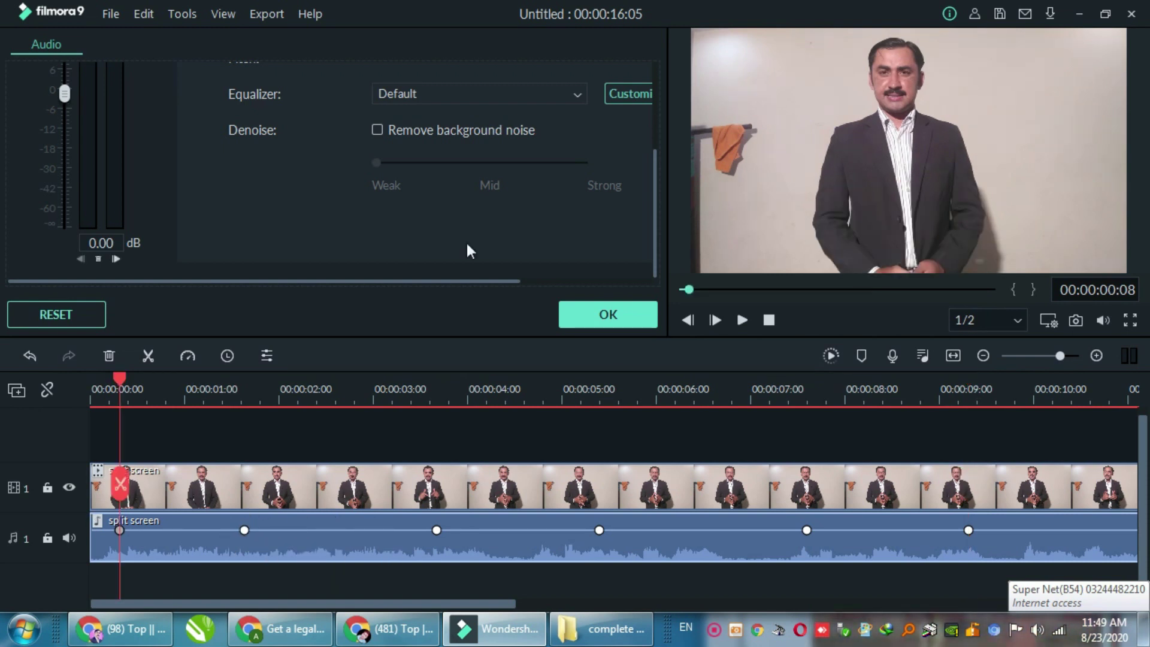
{"action": "scroll", "coordinate": [357, 206], "scroll_direction": "up", "scroll_amount": 3}
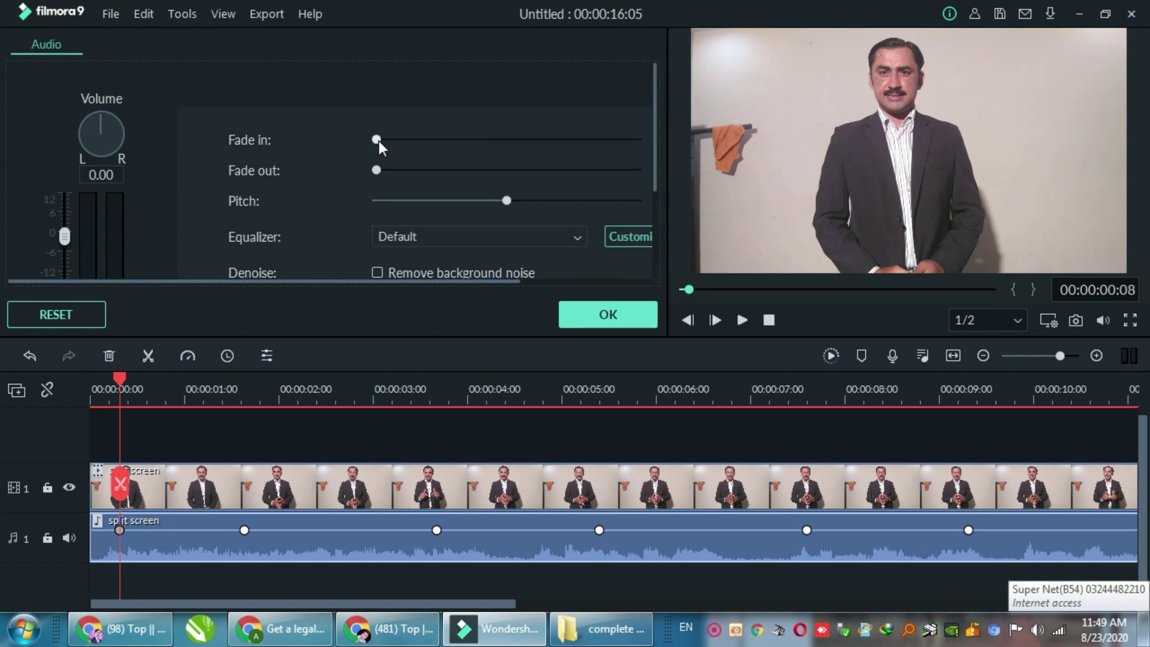
{"action": "left_click_drag", "start_coordinate": [379, 142], "coordinate": [289, 147]}
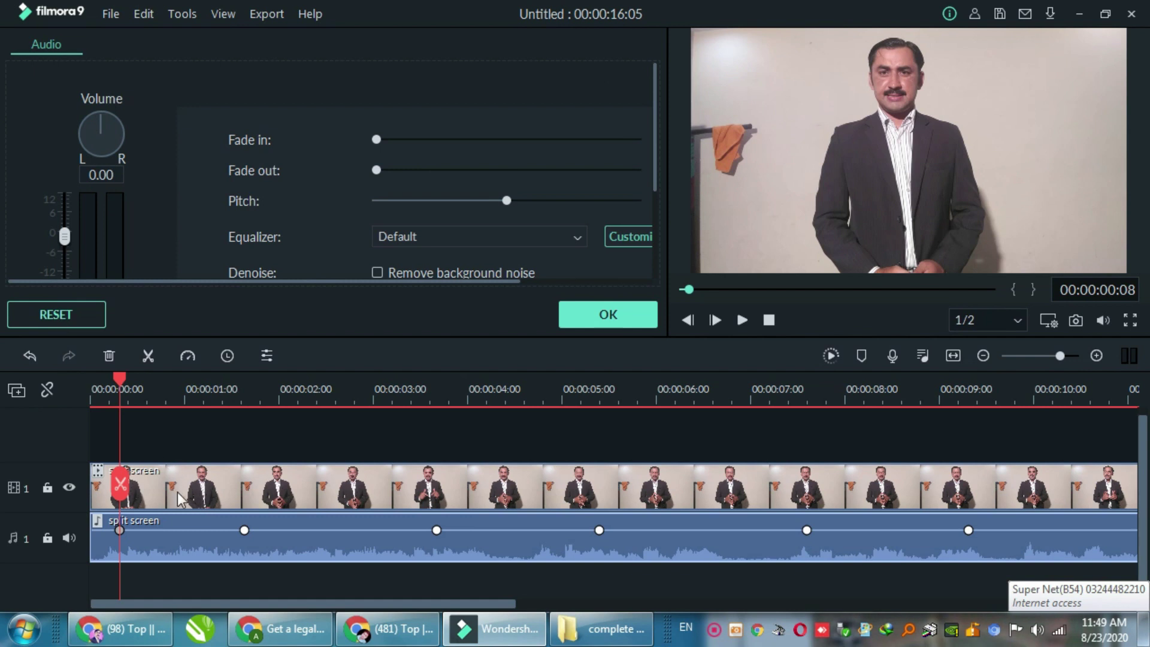
{"action": "right_click", "coordinate": [236, 544]}
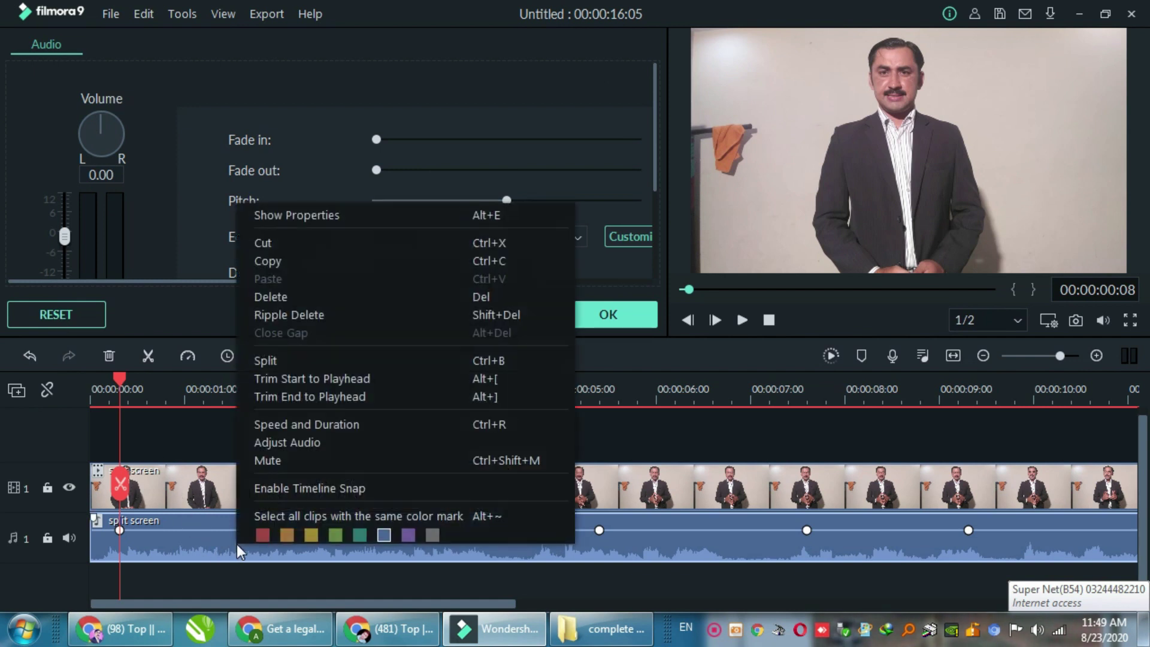
{"action": "left_click", "coordinate": [293, 489]}
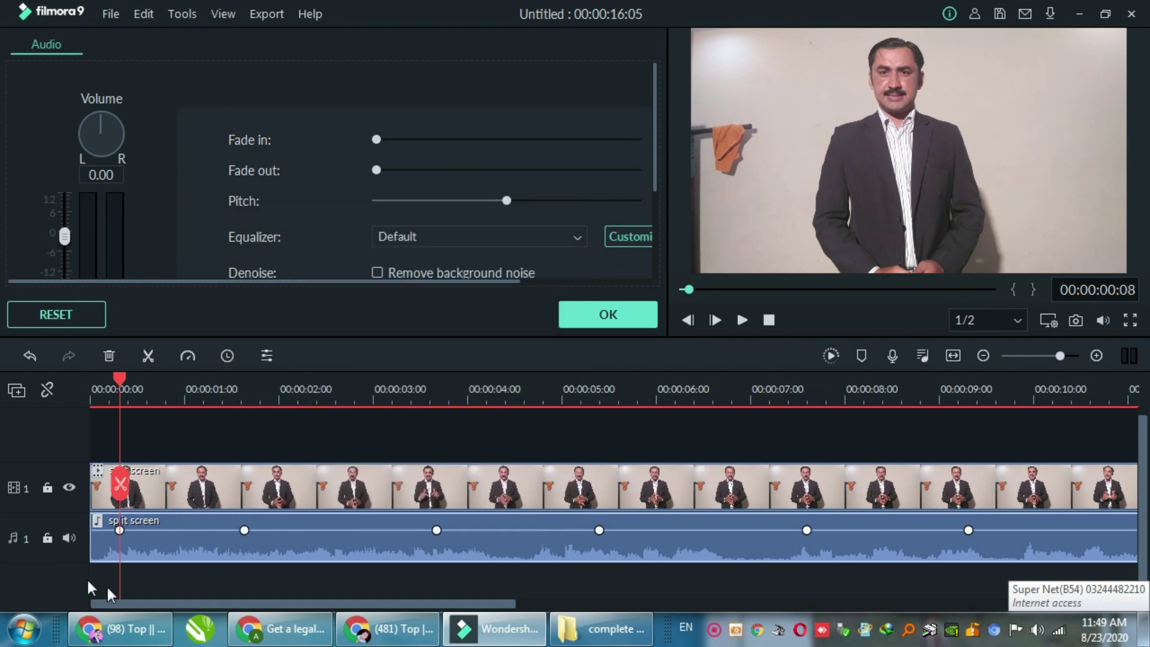
- Slightly raise the detached audio's volume keyframe at 00:00:05:10 and slightly lower the one at 00:00:01:16
{"action": "left_click", "coordinate": [245, 531]}
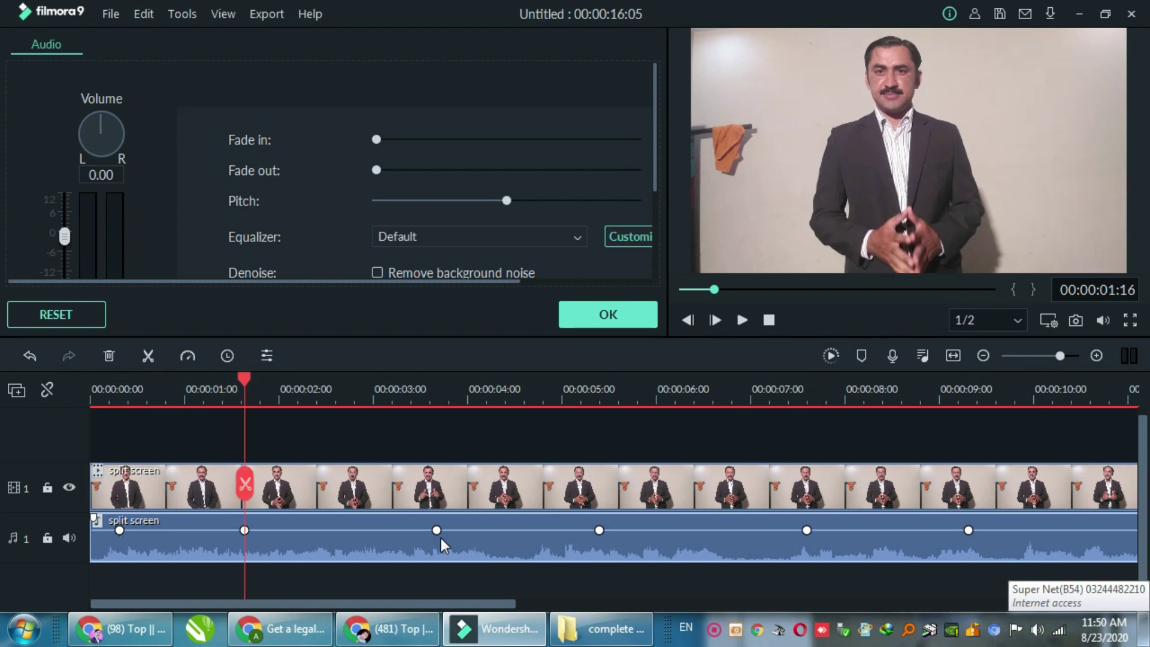
{"action": "left_click_drag", "start_coordinate": [440, 535], "coordinate": [415, 532]}
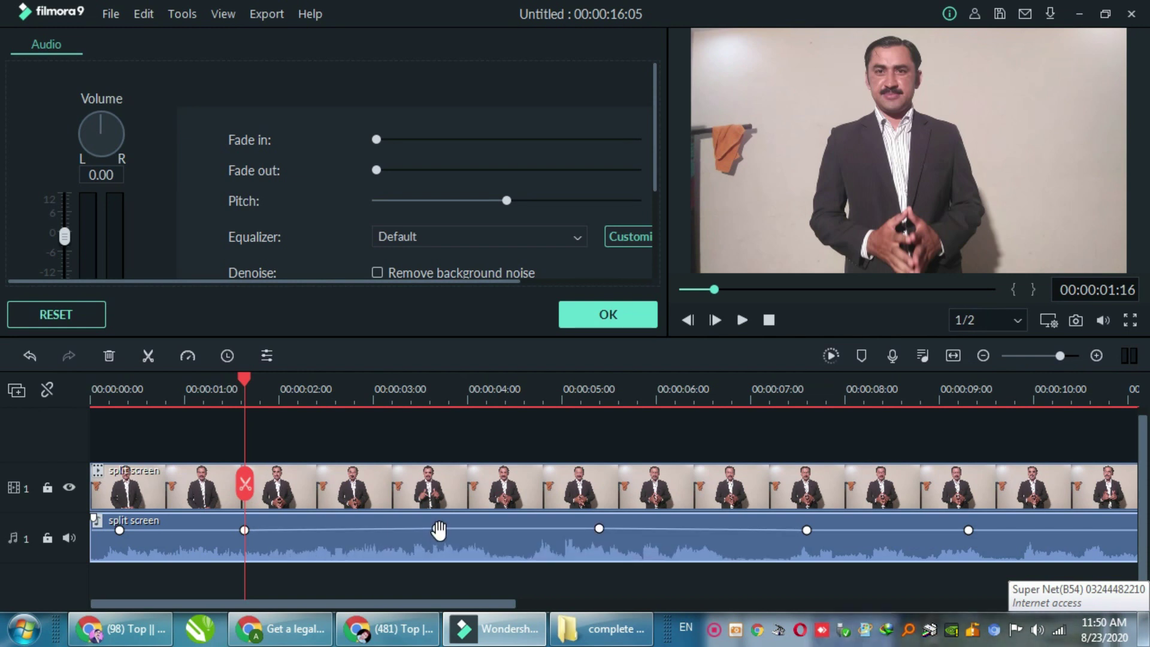
{"action": "mouse_move", "coordinate": [435, 533]}
{"action": "left_mouse_down"}
{"action": "mouse_move", "coordinate": [435, 548]}
{"action": "mouse_move", "coordinate": [437, 535]}
{"action": "left_mouse_up"}
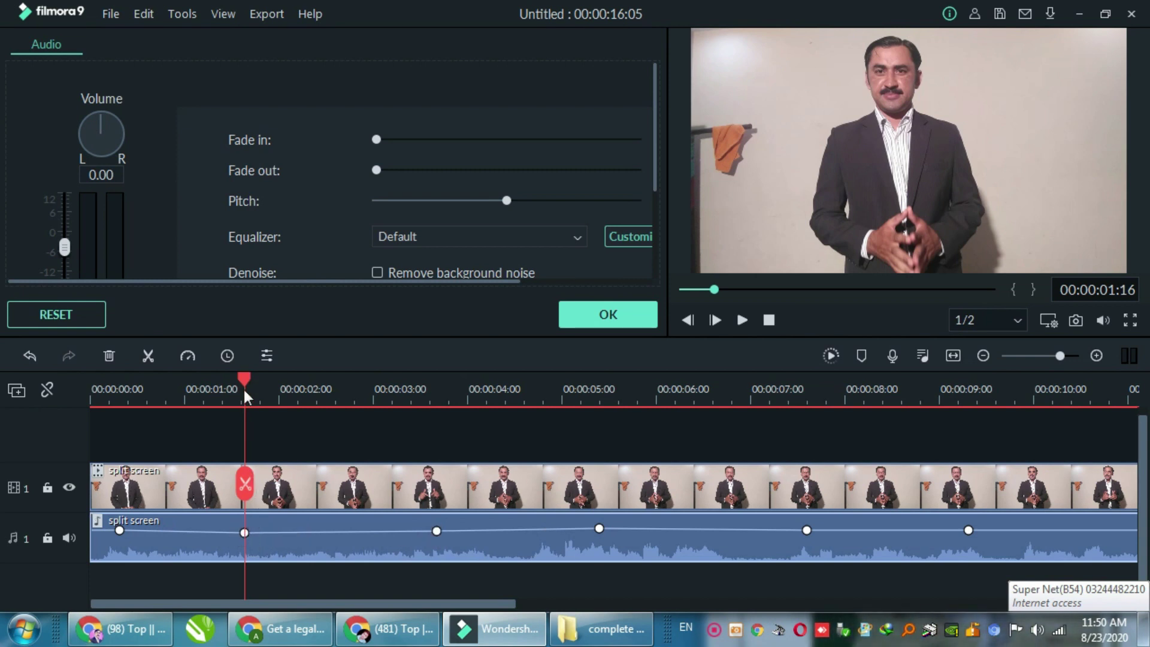
- Raise the detached audio's first volume keyframe to about 6 dB and lower the keyframes at 00:00:01:16 and 00:00:03:17 below the original level
{"action": "left_click_drag", "start_coordinate": [243, 384], "coordinate": [1, 425]}
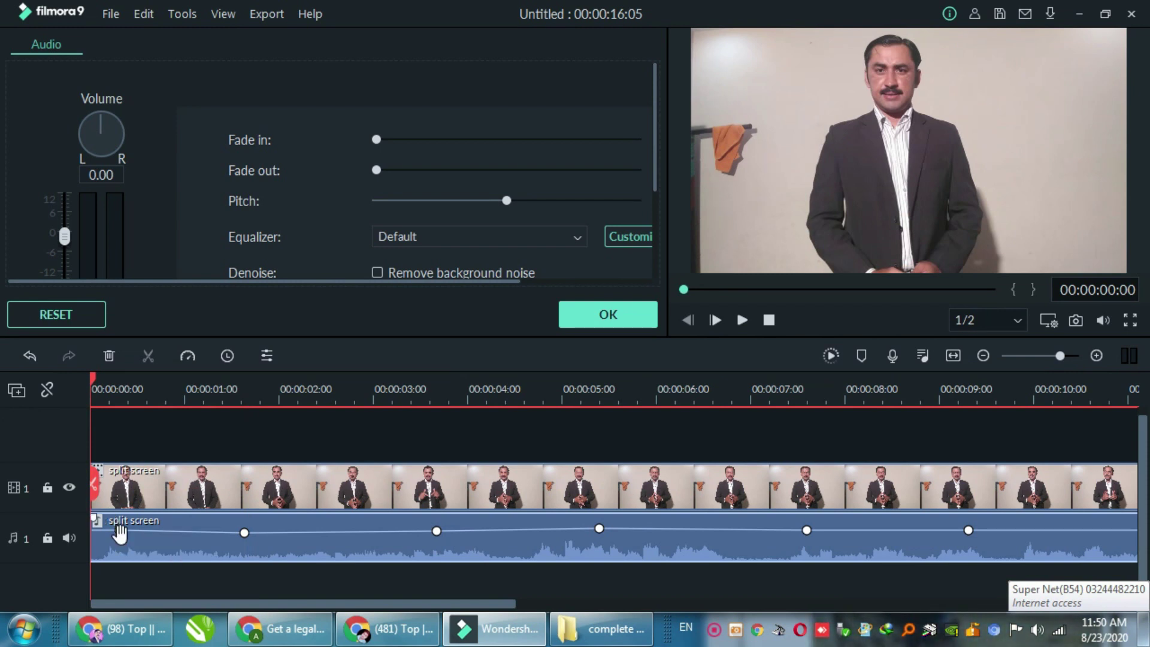
{"action": "left_click_drag", "start_coordinate": [120, 535], "coordinate": [124, 529]}
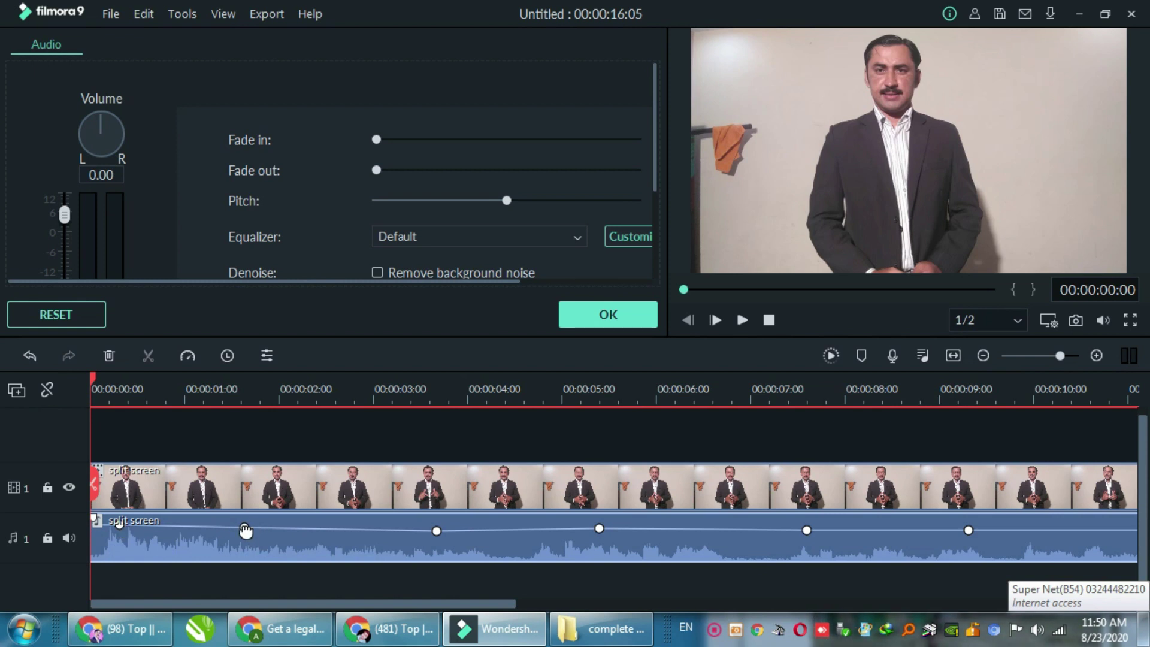
{"action": "key", "text": "shift+z"}
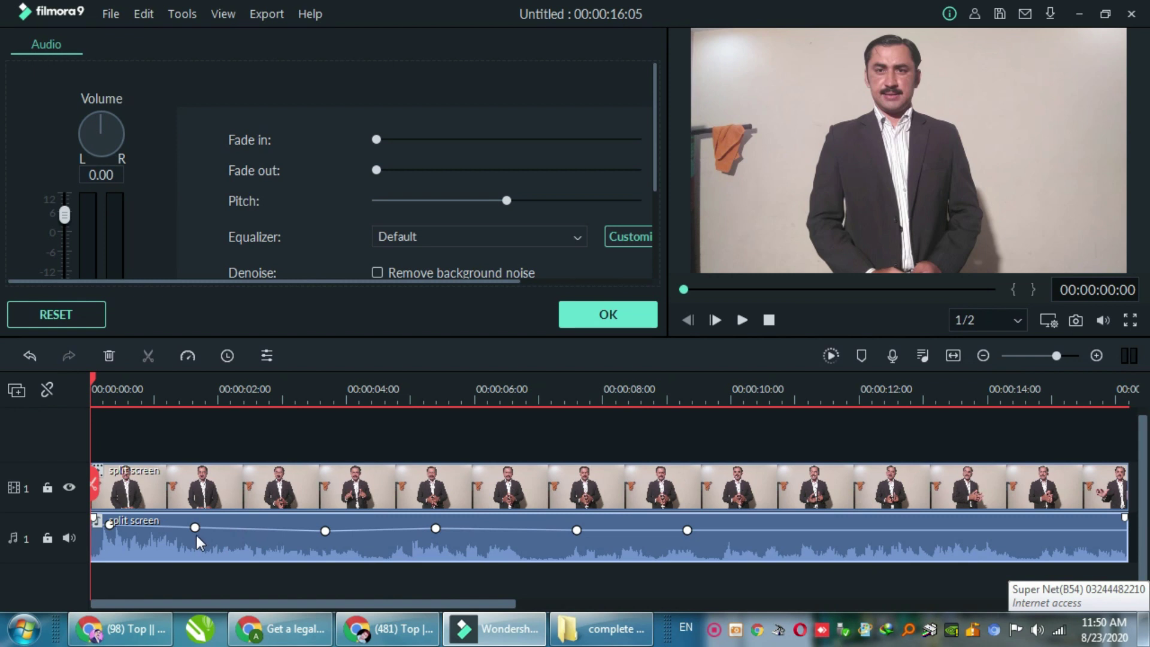
{"action": "left_click_drag", "start_coordinate": [195, 531], "coordinate": [195, 539]}
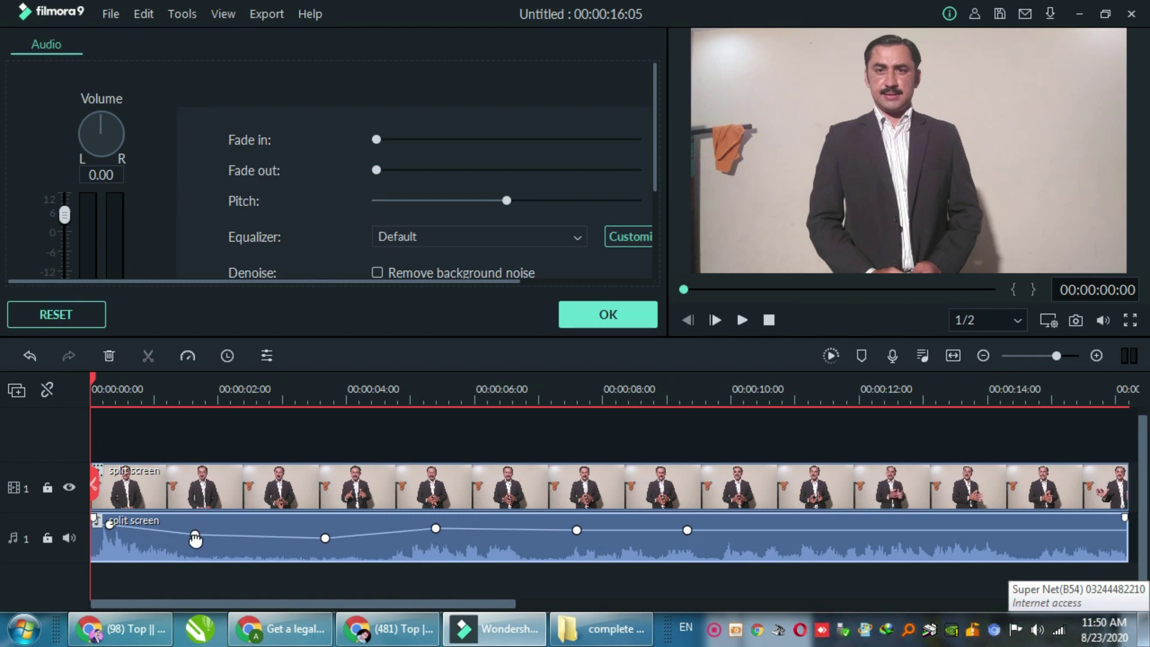
- Raise the volume keyframe at 00:00:03:17 to about -1.5 dB and lower the one at 00:00:05:10 well below it
{"action": "left_click", "coordinate": [324, 538]}
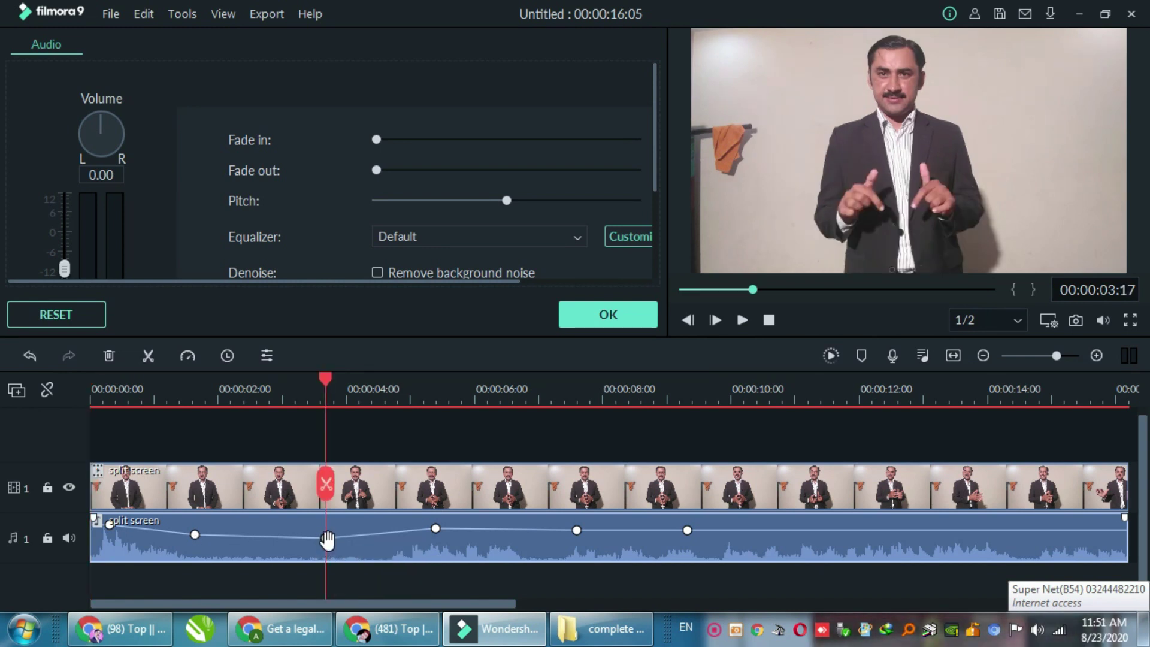
{"action": "left_click_drag", "start_coordinate": [328, 541], "coordinate": [328, 531]}
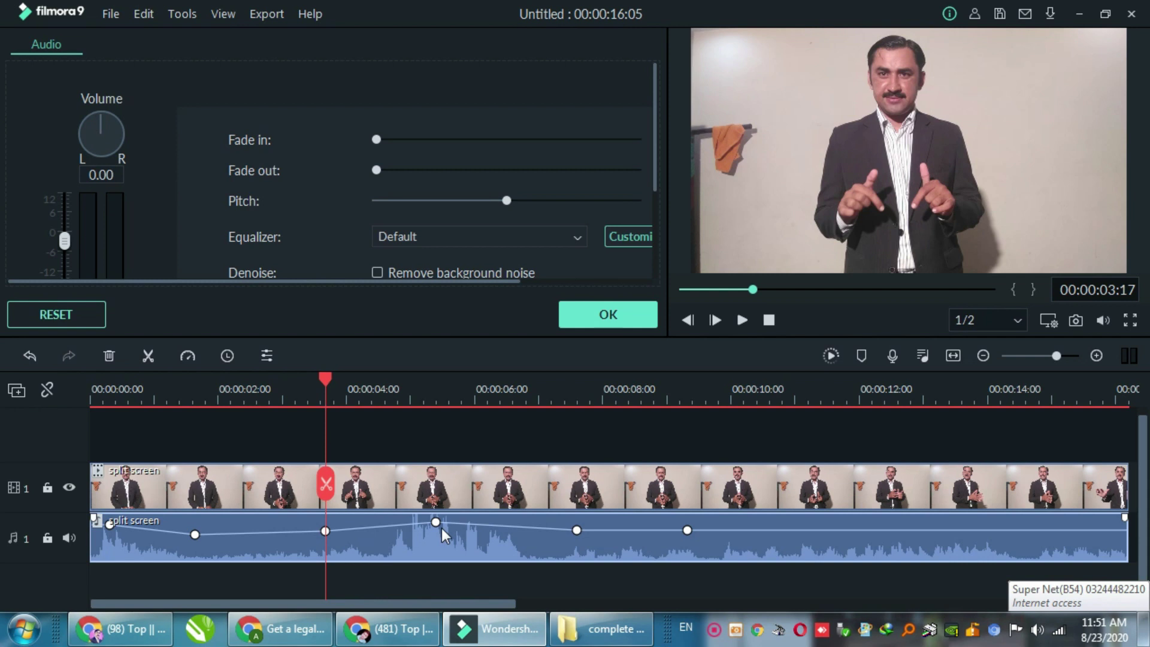
{"action": "left_click_drag", "start_coordinate": [436, 522], "coordinate": [439, 546]}
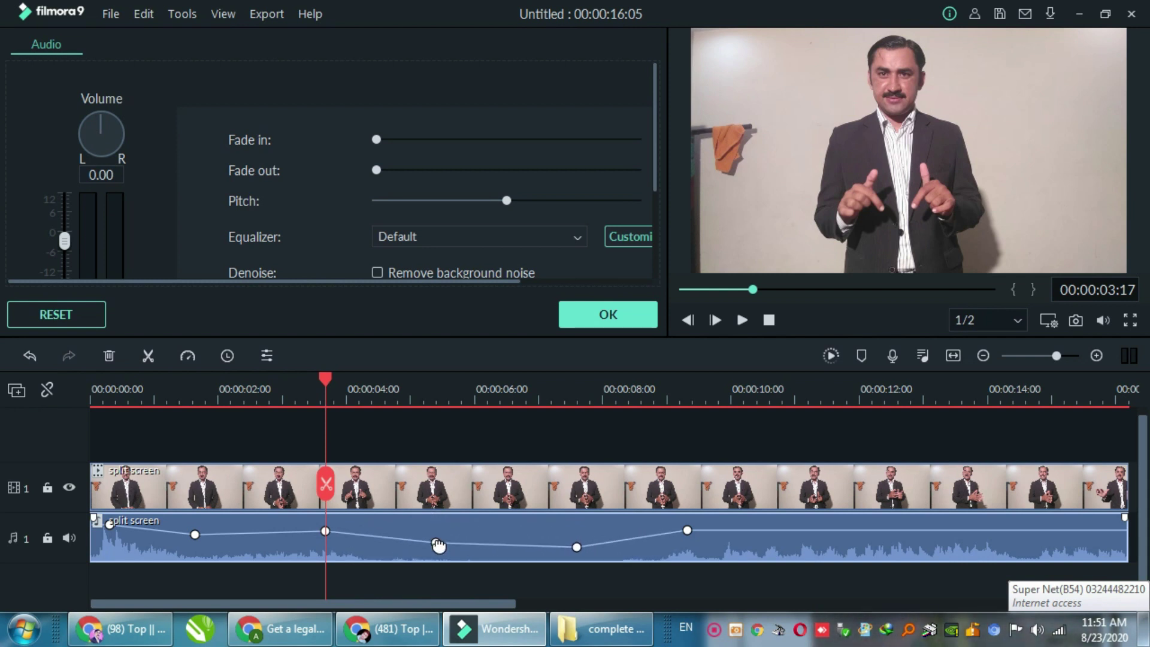
- Set the volume keyframe at 00:00:07:15 to about -1.50 dB and raise the last one at 00:00:09:08 to about 12 dB
{"action": "left_click", "coordinate": [577, 548]}
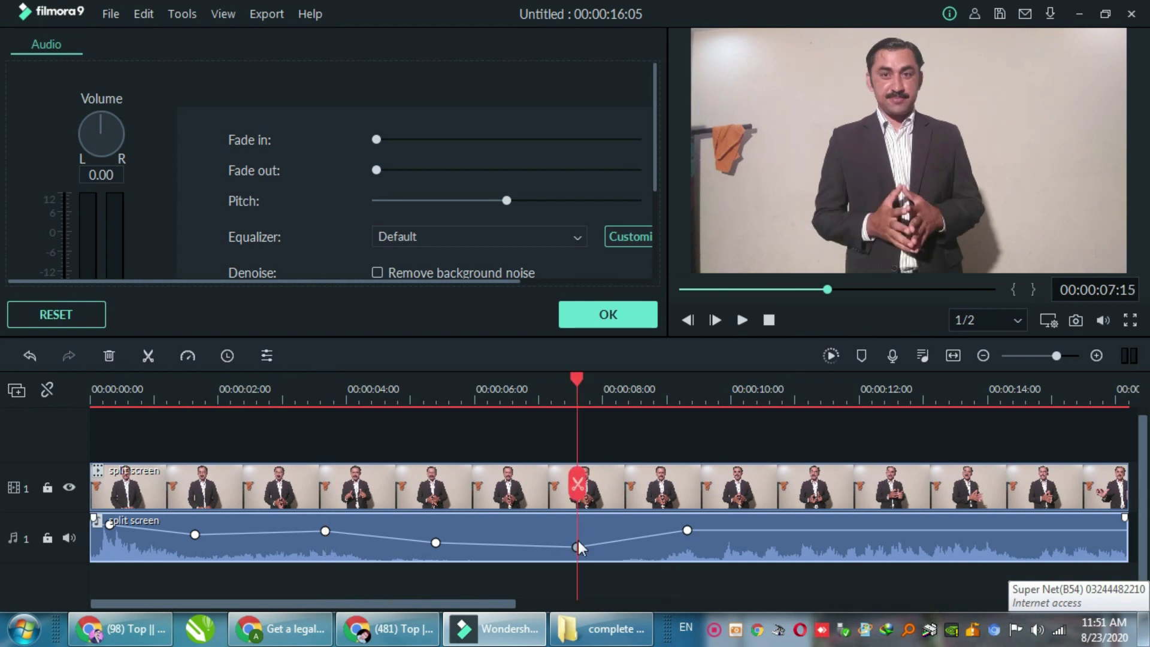
{"action": "left_click_drag", "start_coordinate": [576, 549], "coordinate": [574, 531]}
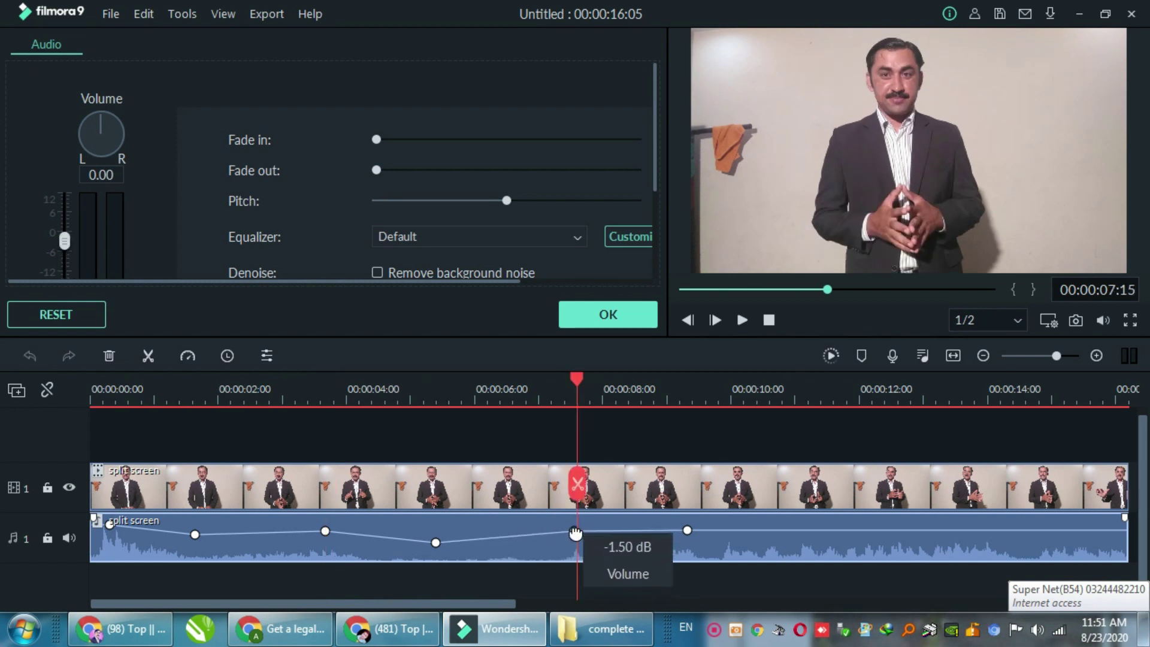
{"action": "double_click", "coordinate": [687, 531]}
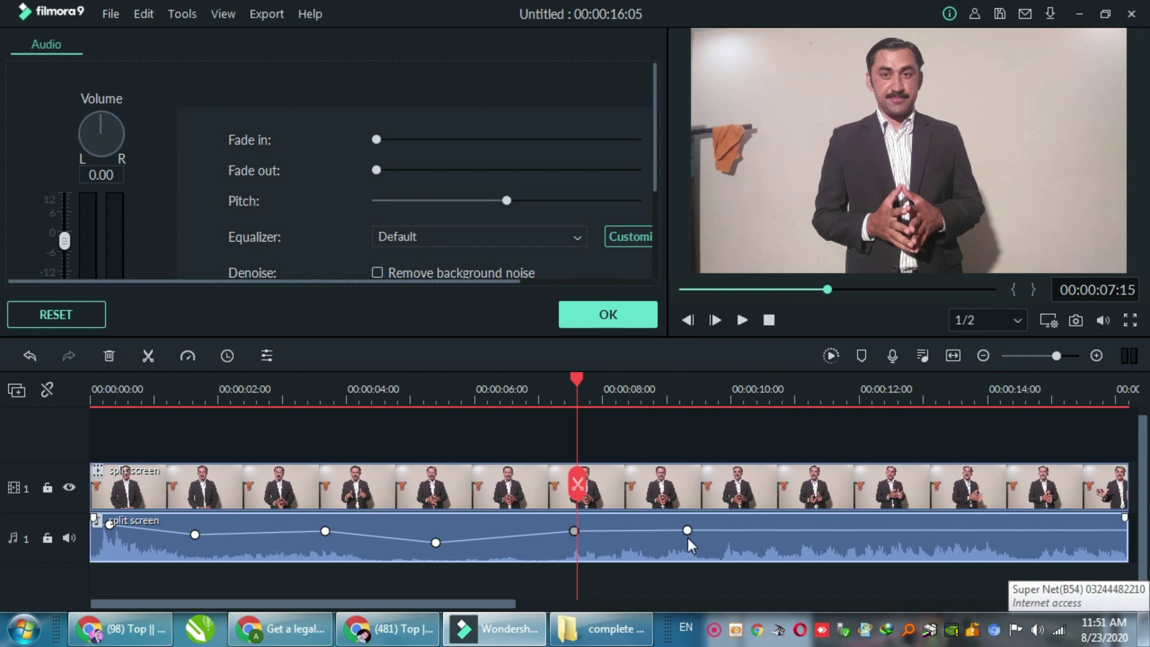
{"action": "mouse_move", "coordinate": [688, 538]}
{"action": "left_click_drag", "start_coordinate": [689, 533], "coordinate": [687, 524]}
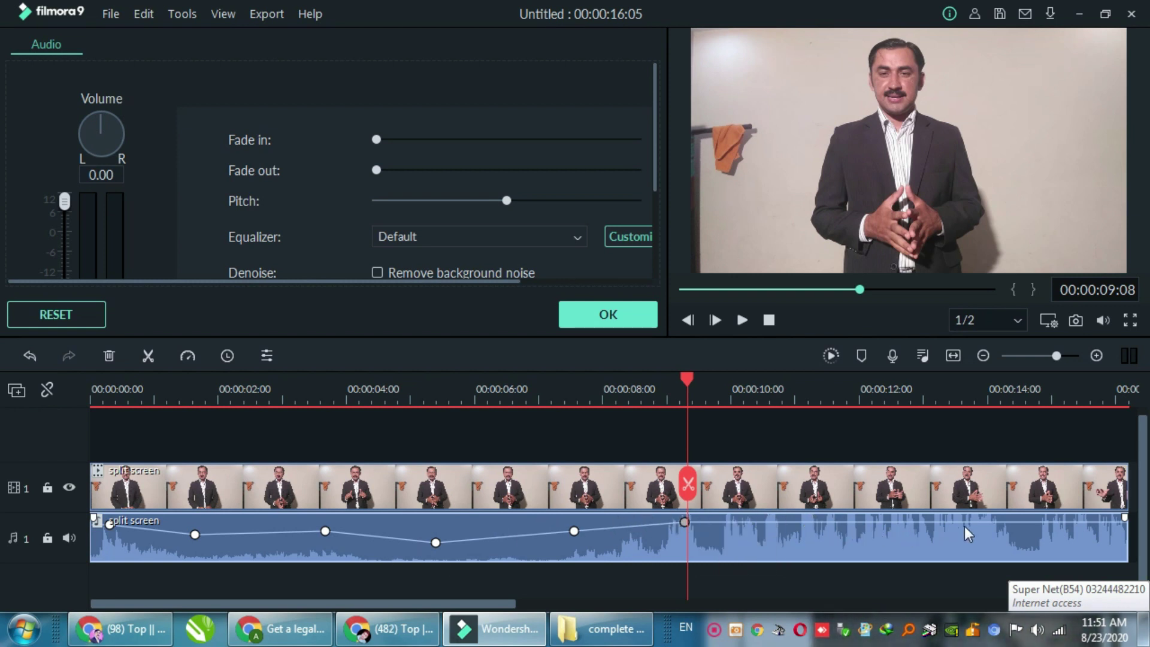
{"action": "left_click_drag", "start_coordinate": [508, 606], "coordinate": [389, 594]}
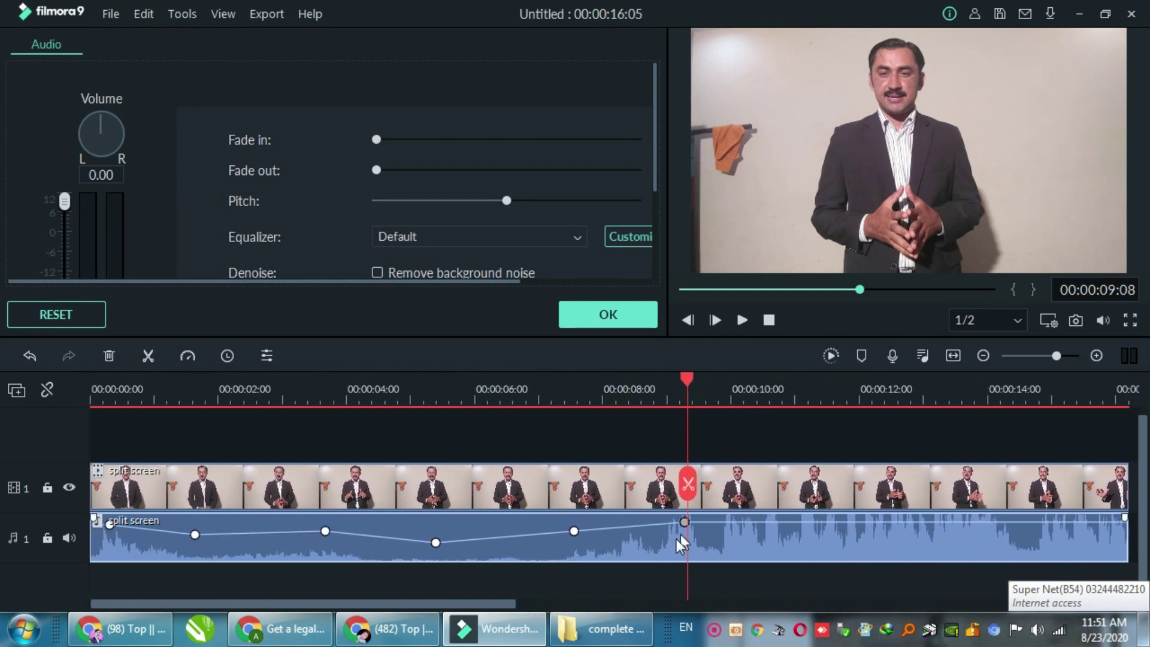